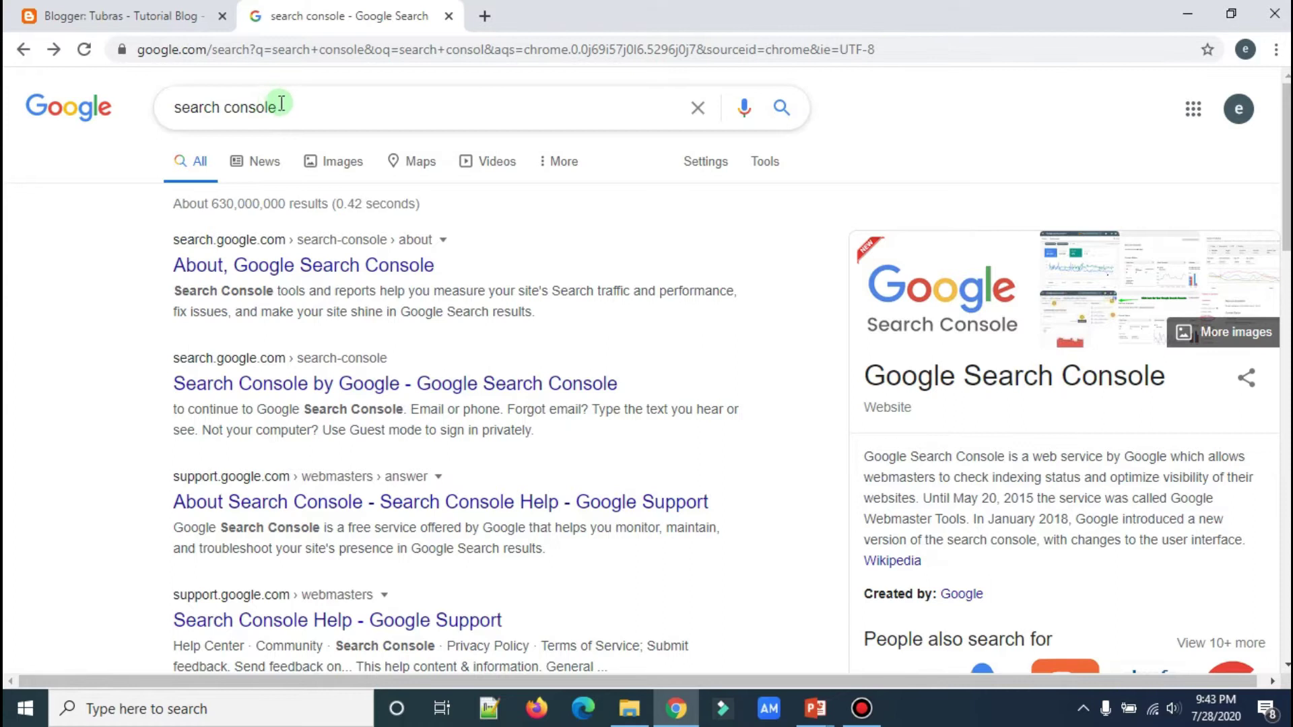
# Open the Google Webmasters result for "search console" and sign in to Google Search Console.
pyautogui.moveTo(291, 104); pyautogui.dragTo(177, 111)
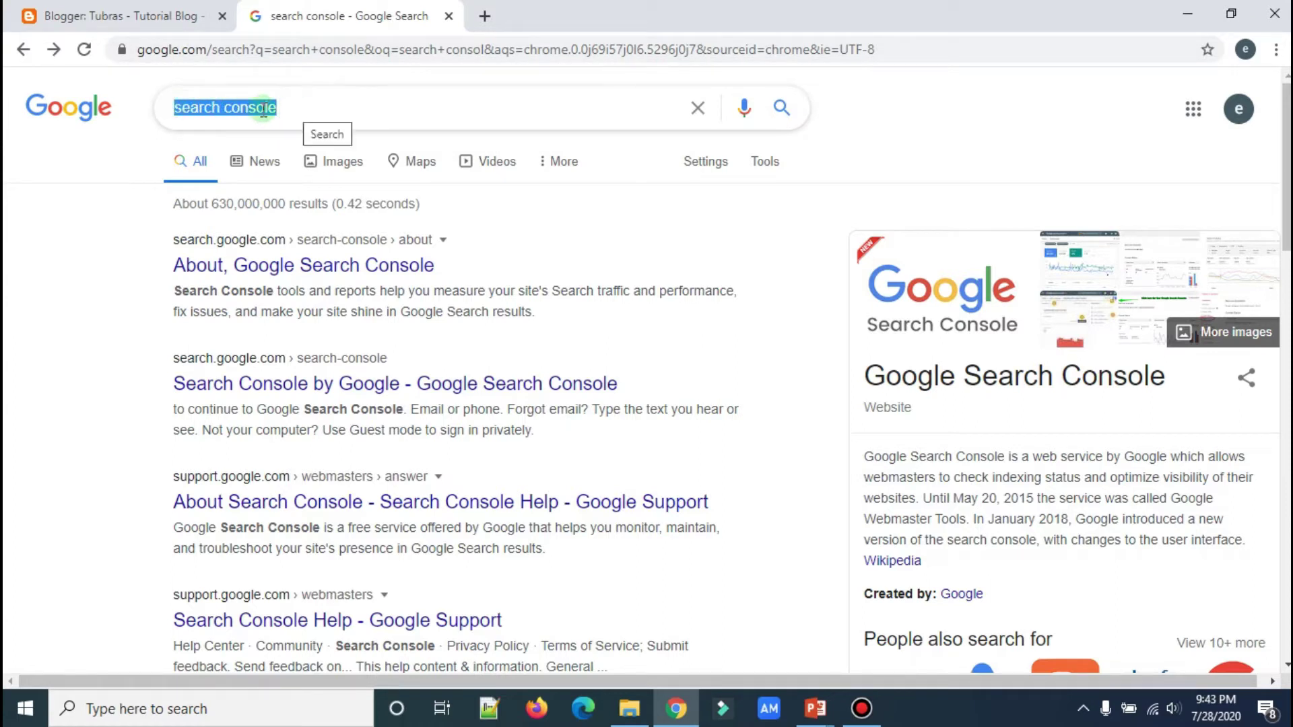
pyautogui.click(288, 107)
pyautogui.click(23, 362)
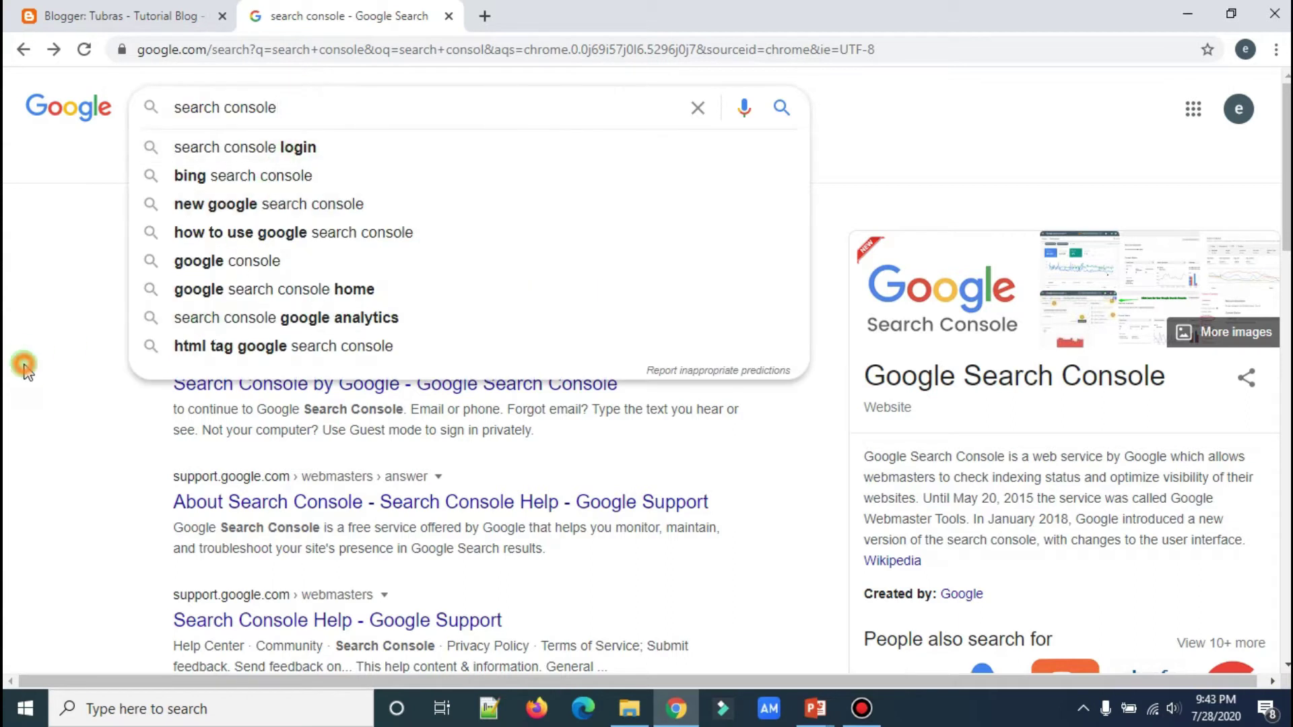
pyautogui.scroll(-8, 145, 450)
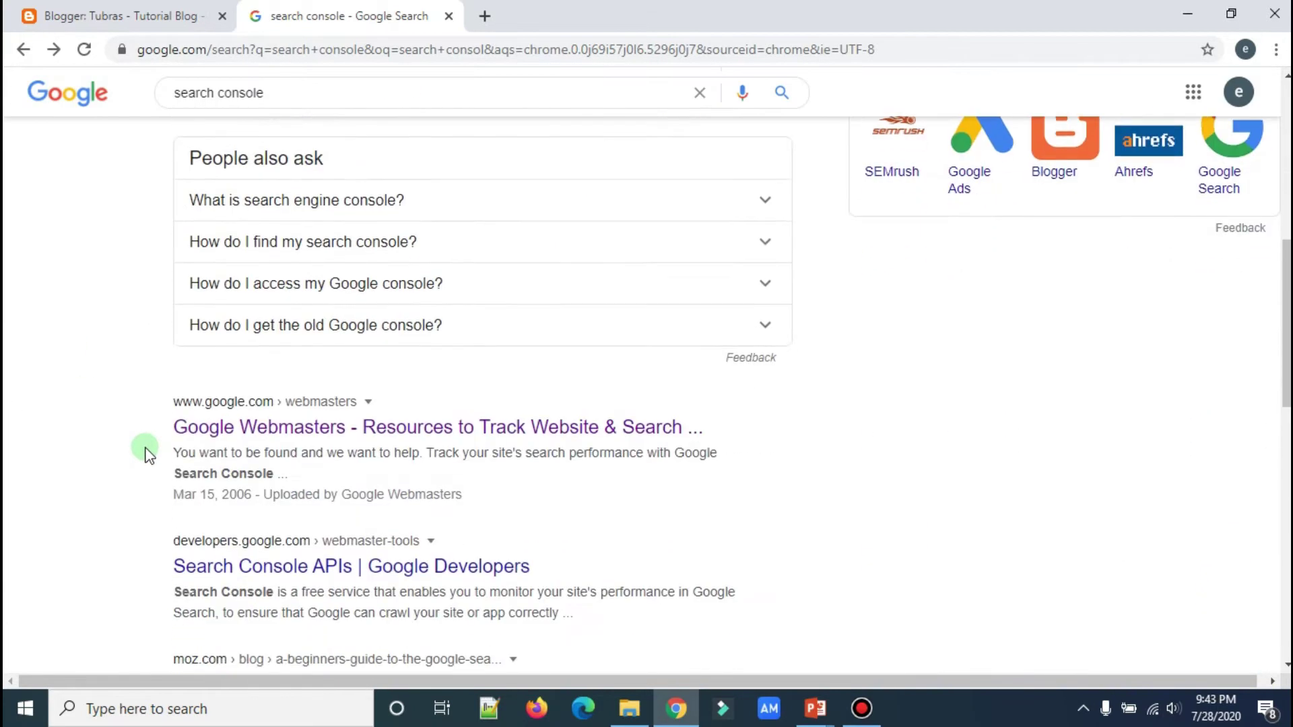
pyautogui.click(272, 426)
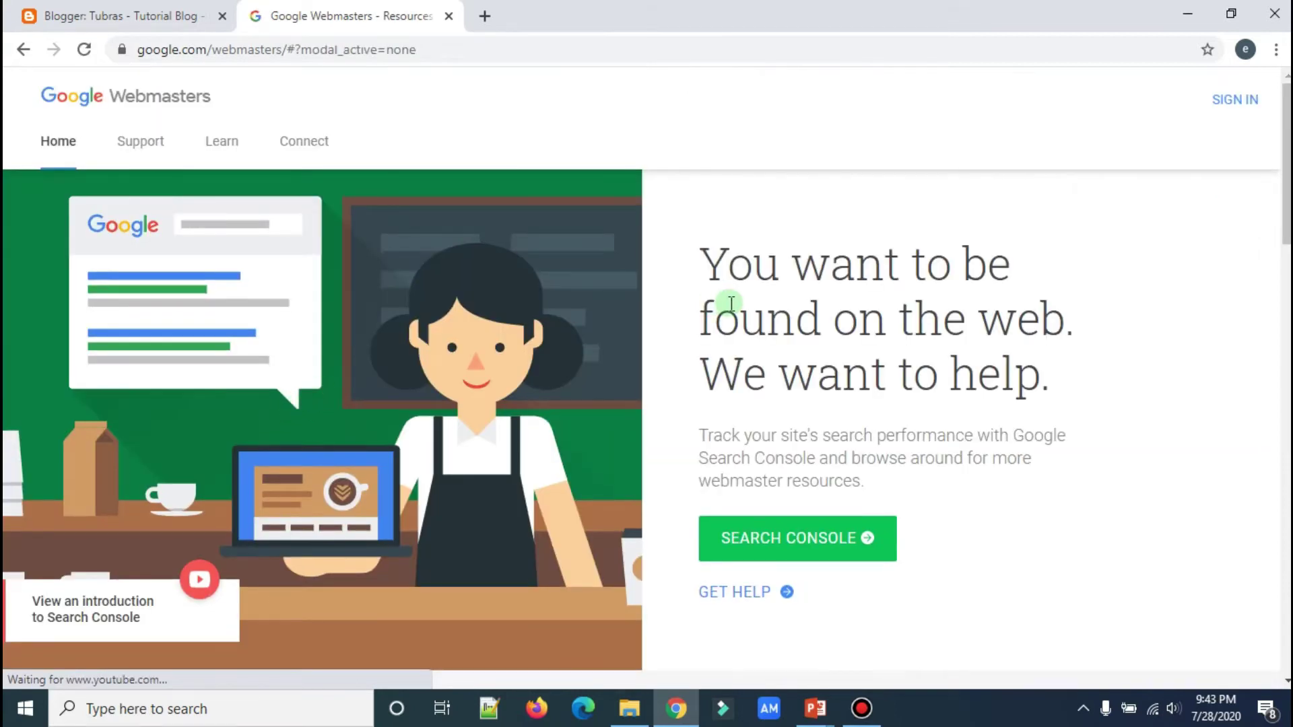
pyautogui.click(1241, 106)
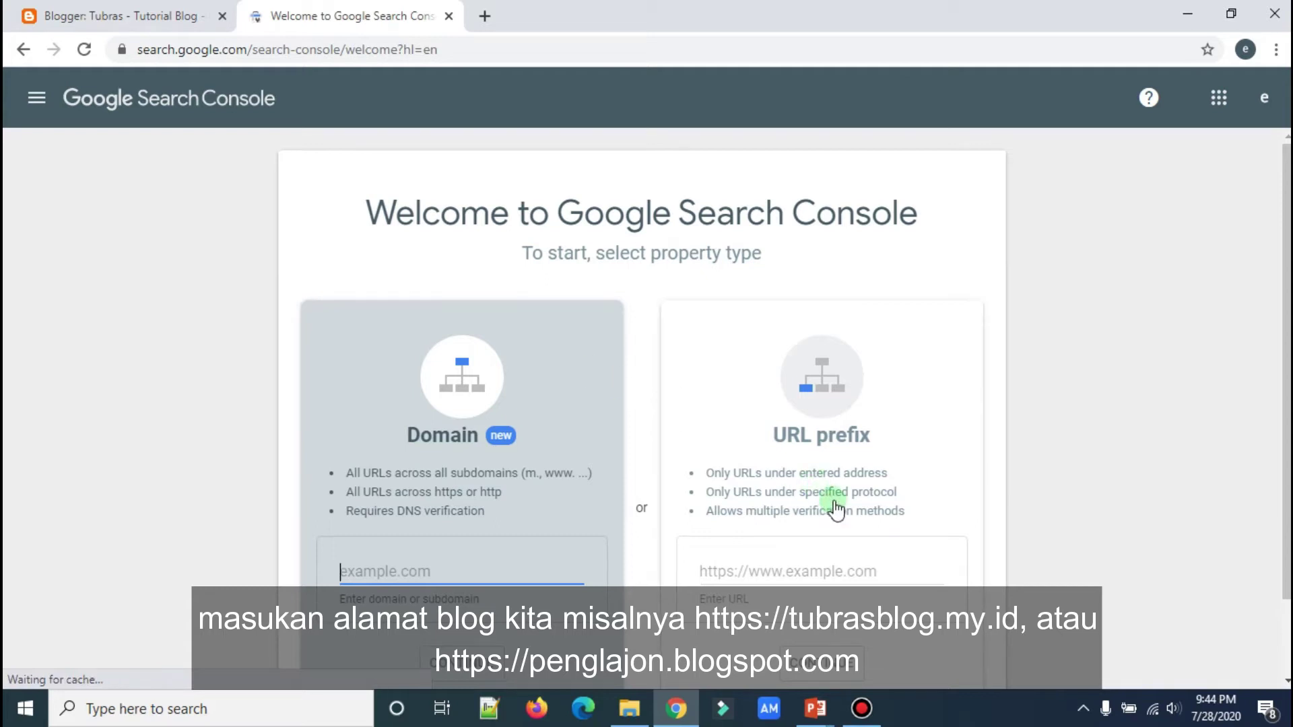
pyautogui.scroll(-2, 833, 438)
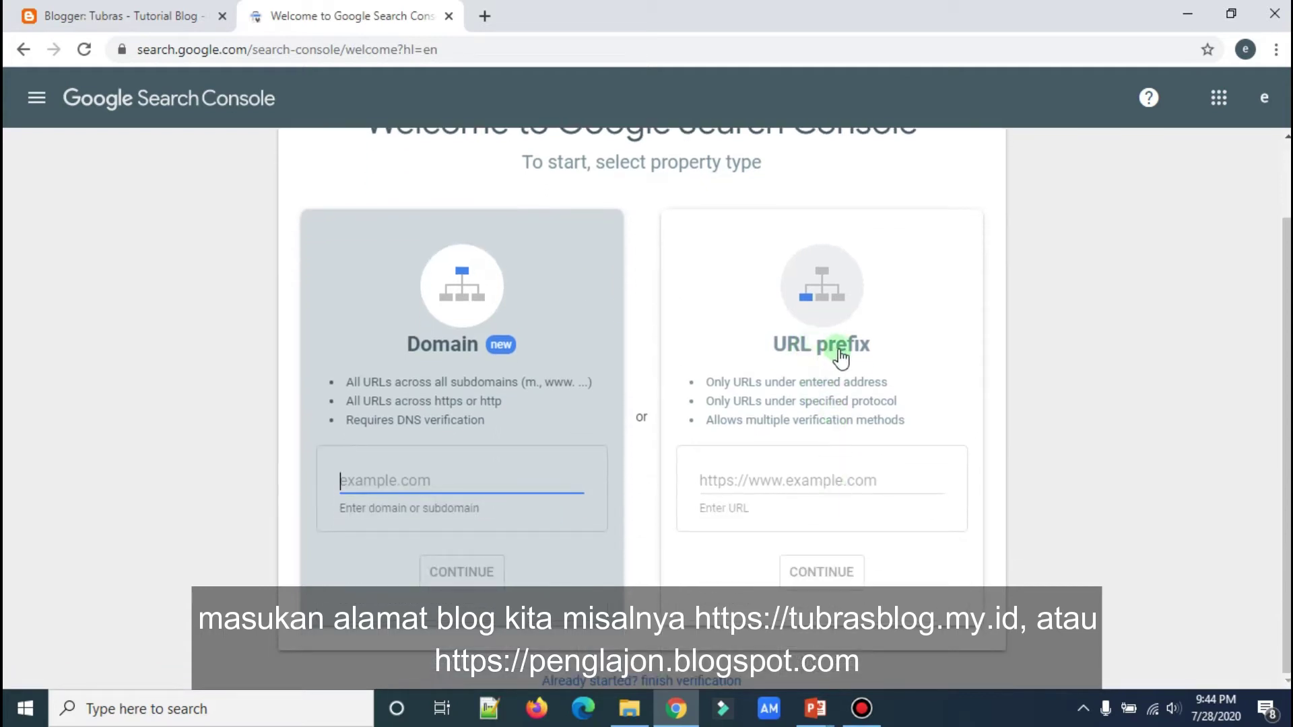
pyautogui.click(316, 47)
pyautogui.hotkey('ctrl', 'c')
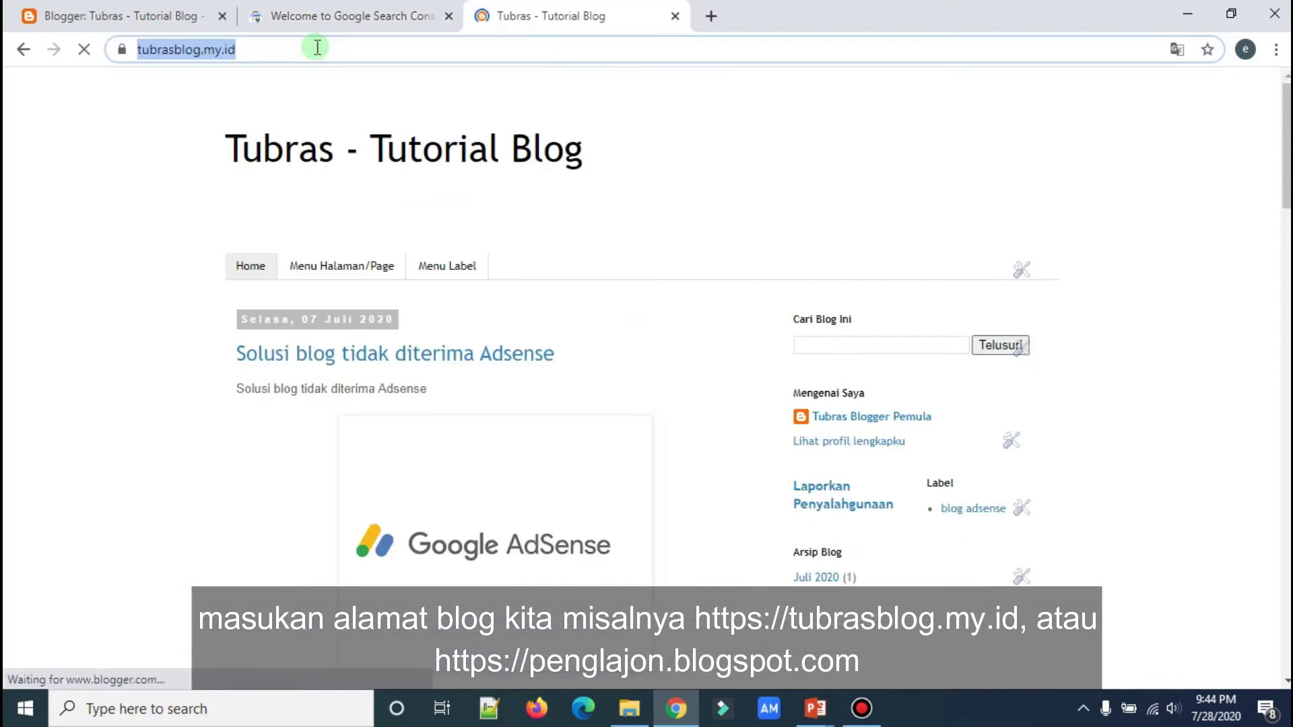
pyautogui.hotkey('ctrl', 'shift', 'Tab')
pyautogui.click(769, 483)
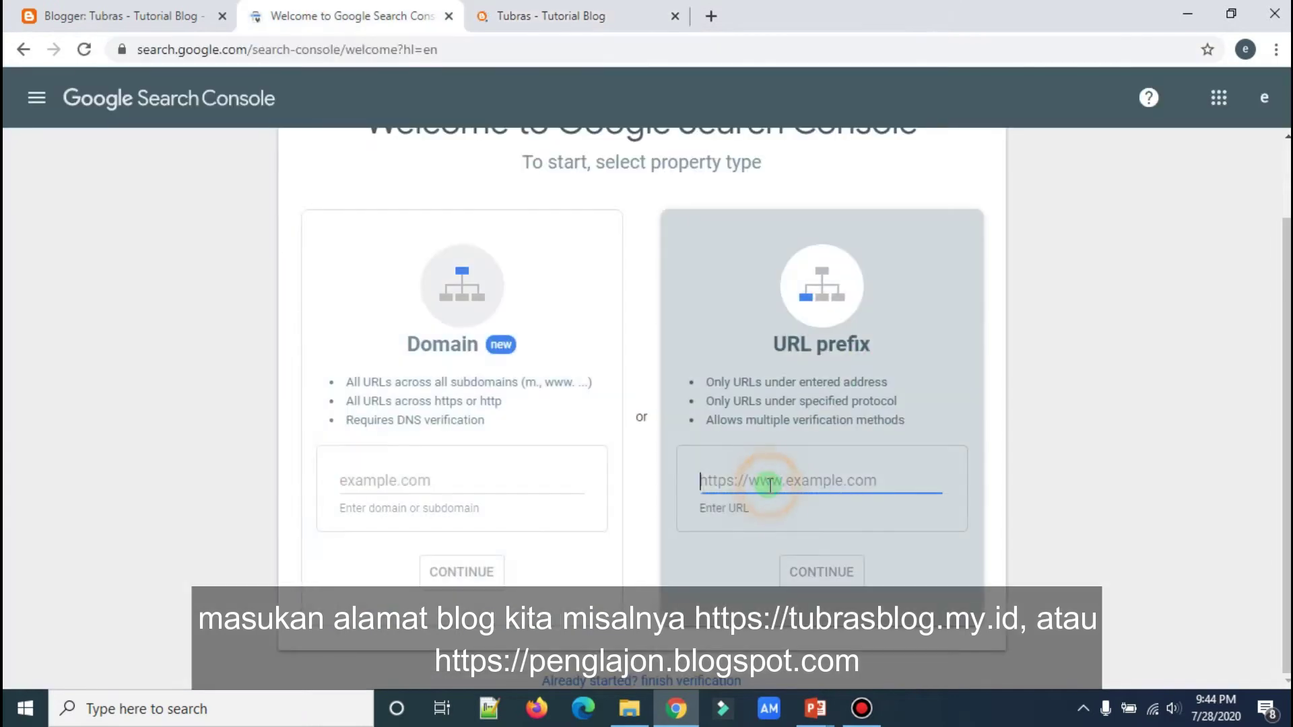
pyautogui.hotkey('ctrl', 'v')
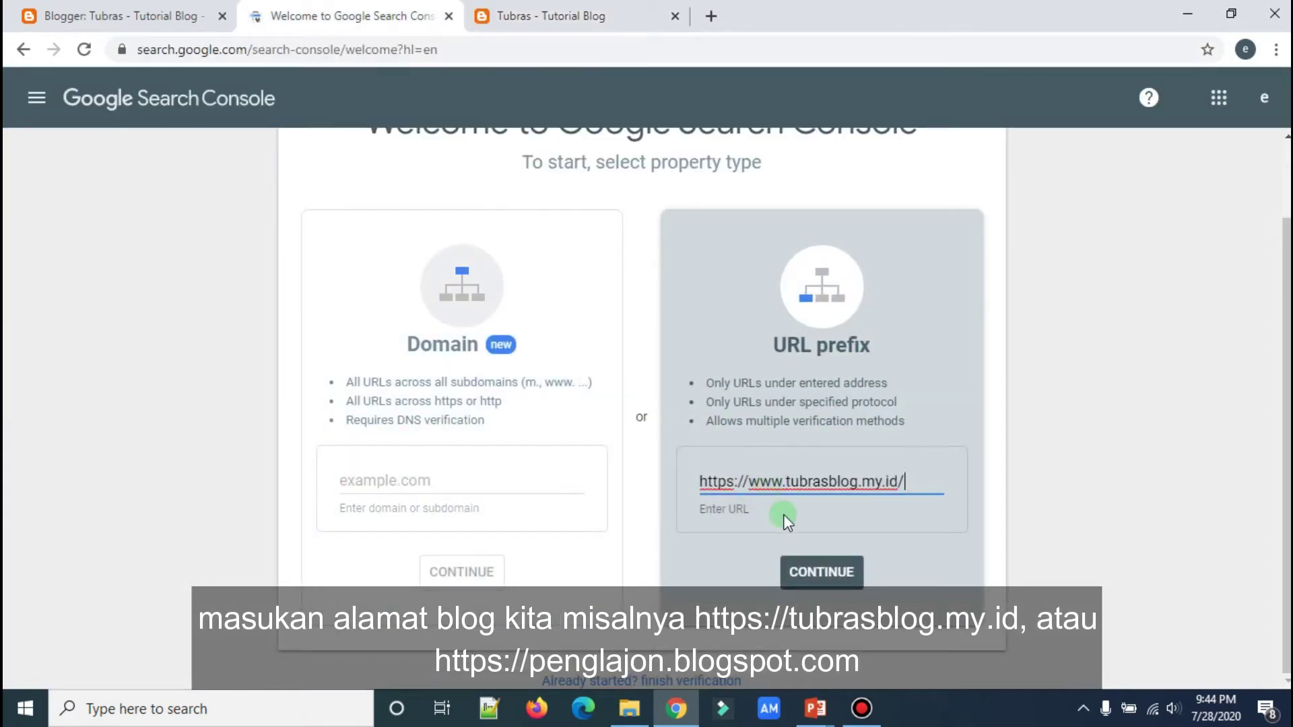
pyautogui.click(819, 574)
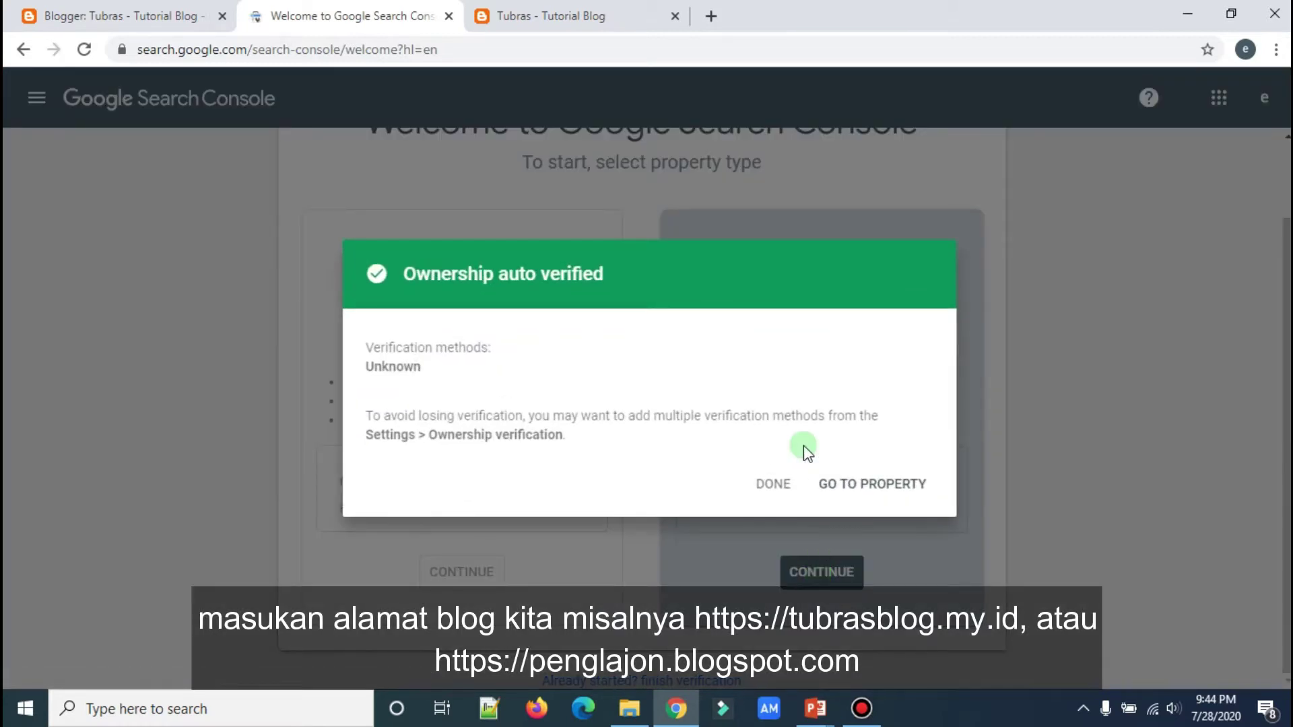
pyautogui.click(845, 485)
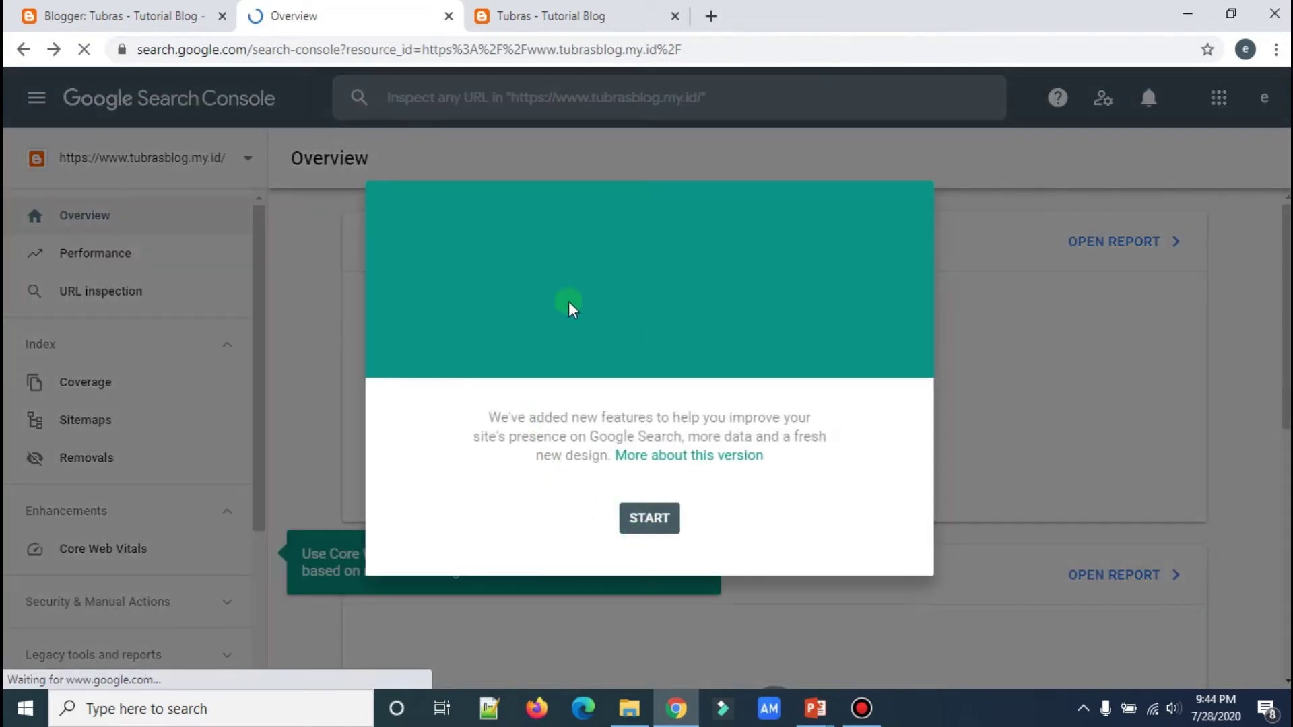
# Start the new Search Console version, dismiss the Core Web Vitals tip and look over the property's Overview.
pyautogui.click(658, 539)
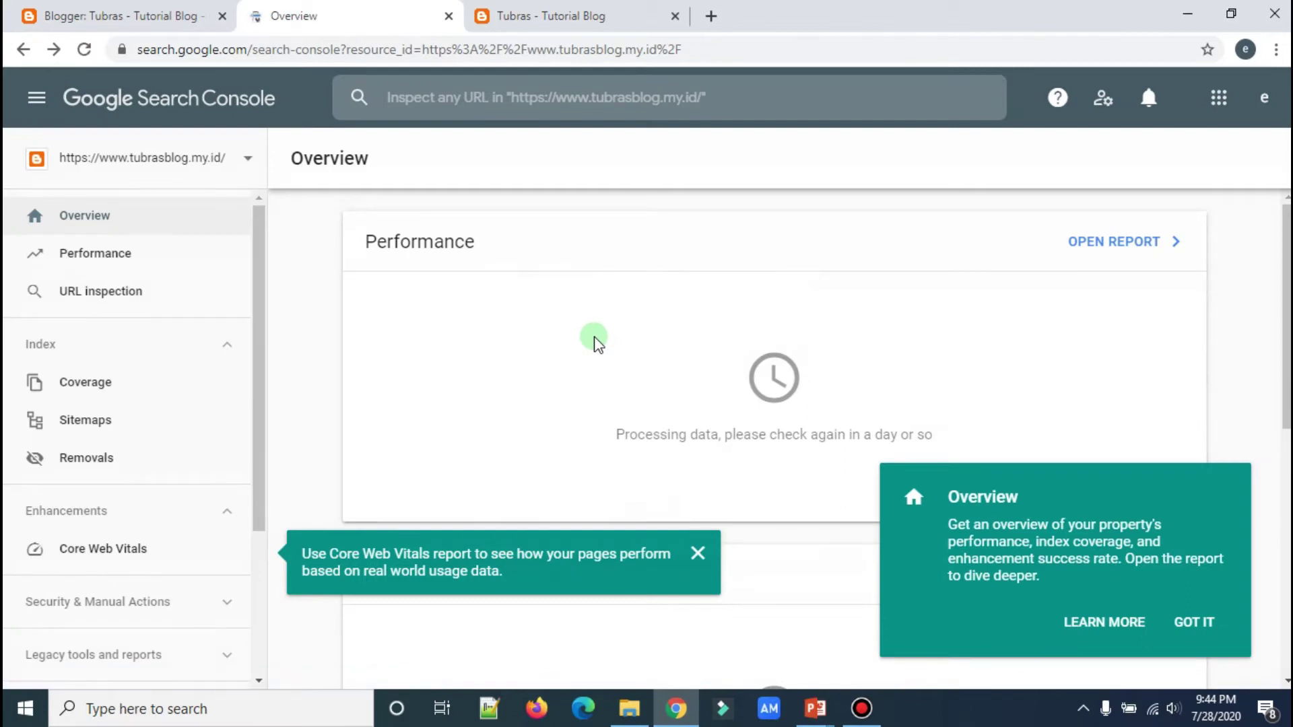
pyautogui.scroll(-3, 596, 343)
pyautogui.click(697, 554)
pyautogui.scroll(2, 552, 431)
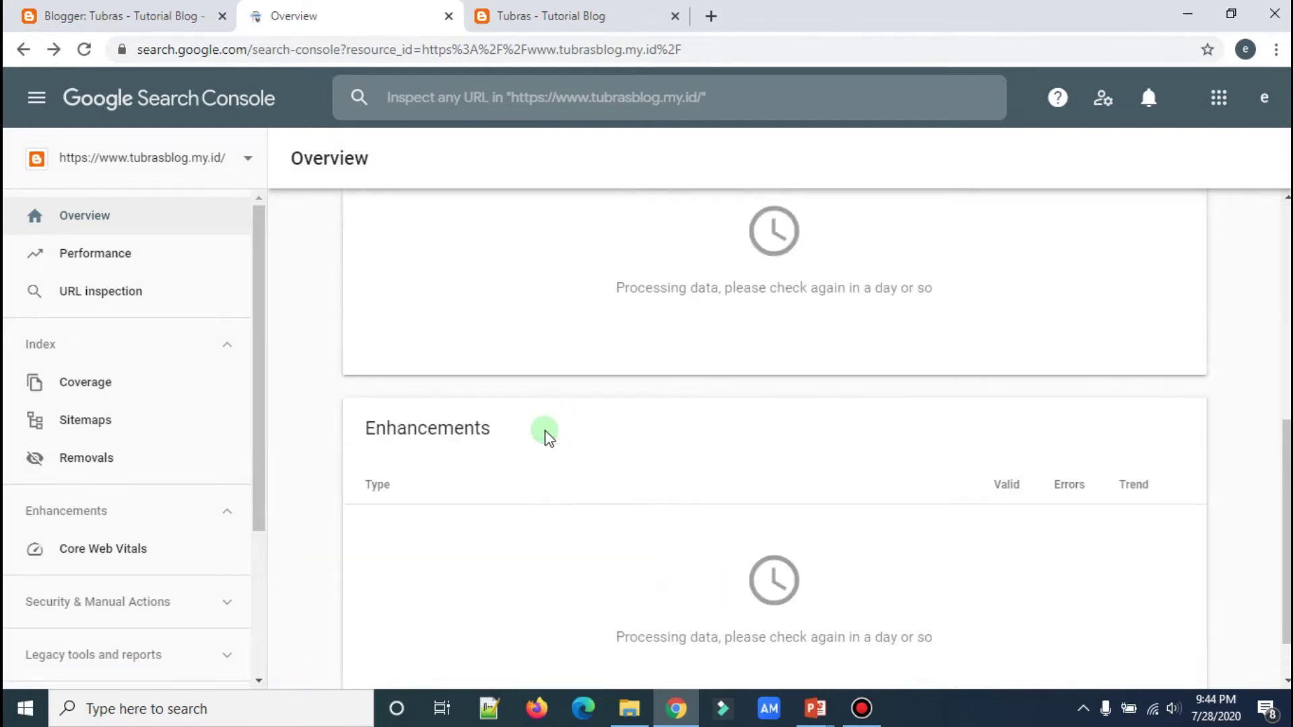
pyautogui.scroll(2, 547, 438)
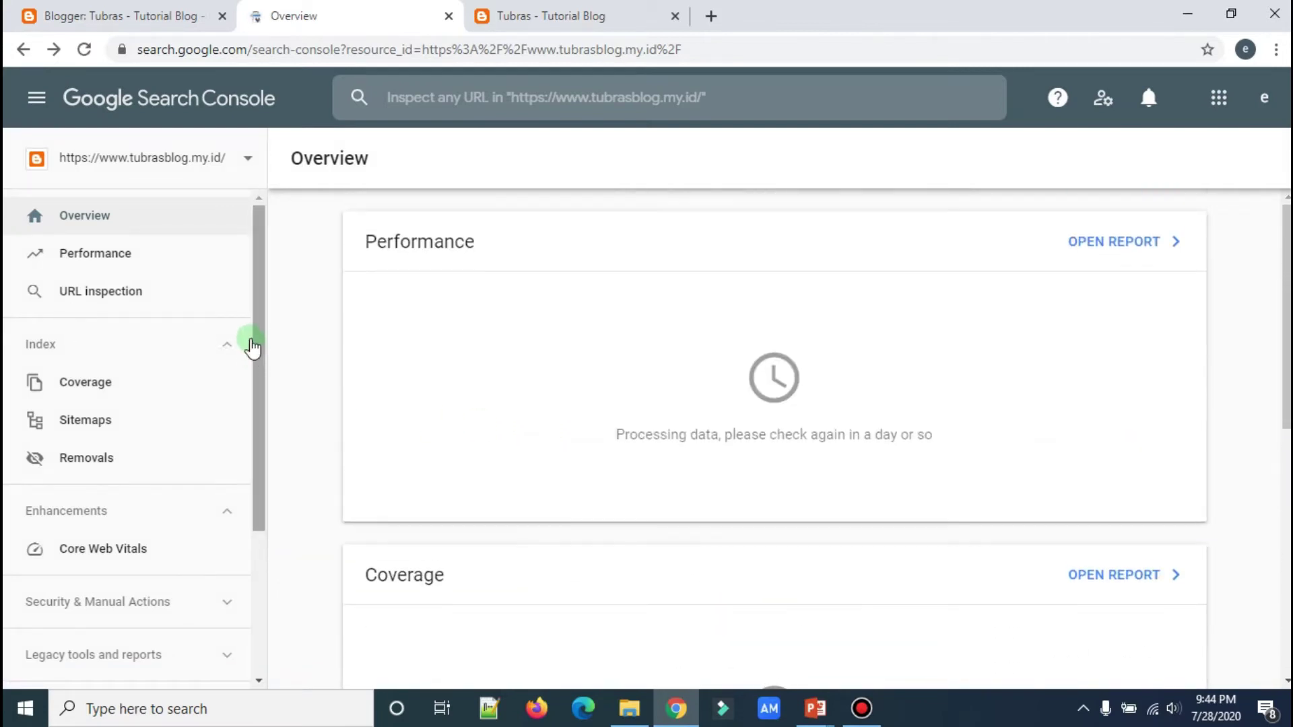
# Submit sitemap.xml as a new sitemap for the property and dismiss the Sitemaps tip.
pyautogui.click(94, 422)
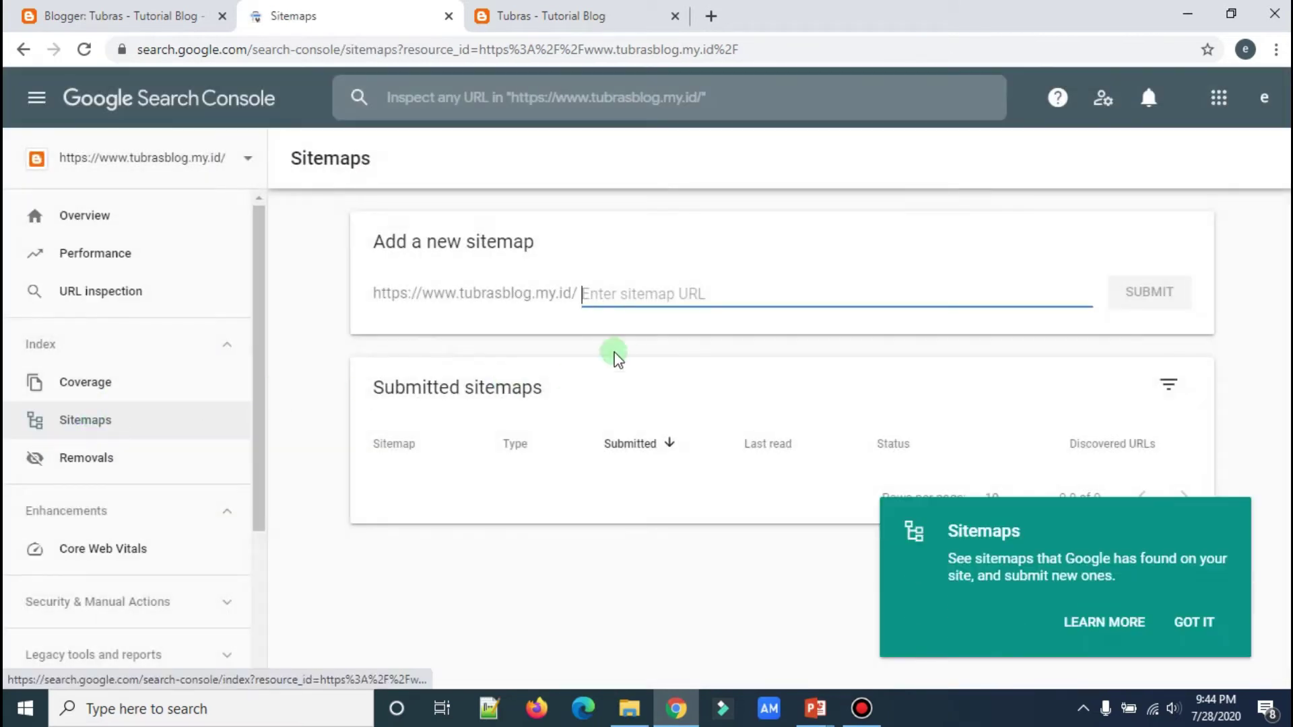
pyautogui.write('sitemap.xml')
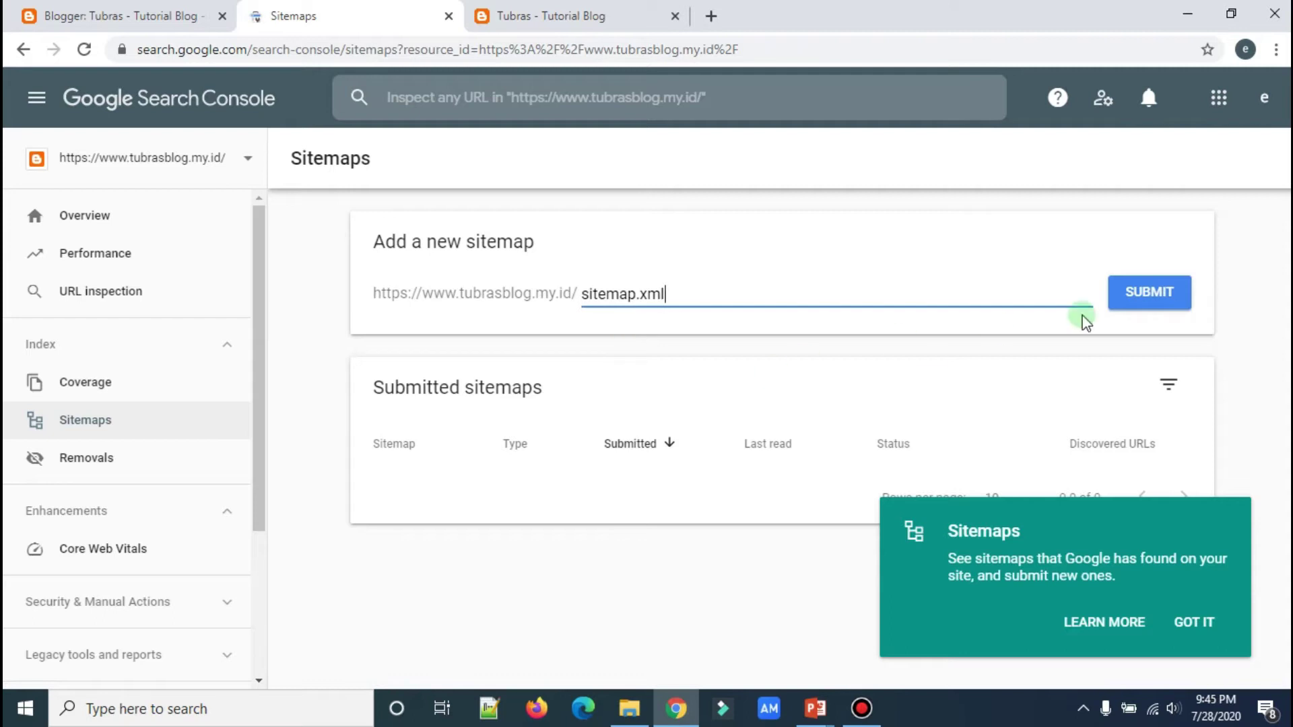
pyautogui.click(1150, 296)
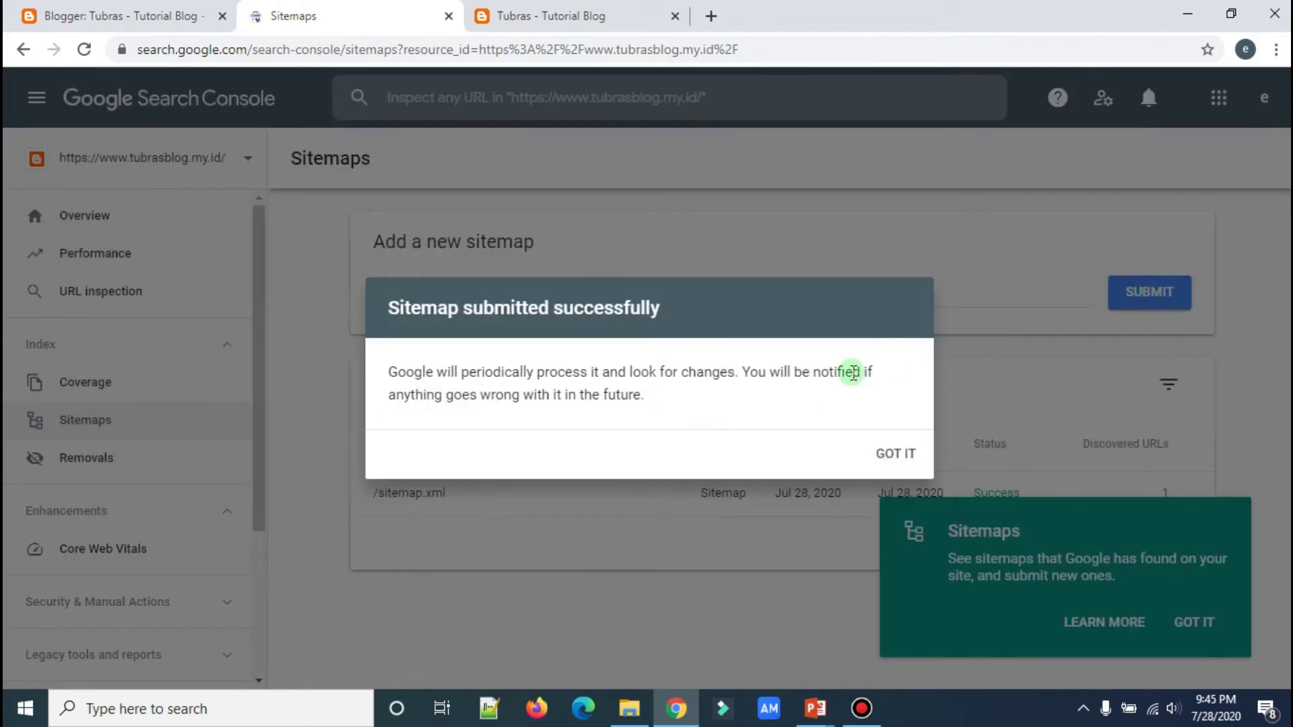
pyautogui.click(895, 454)
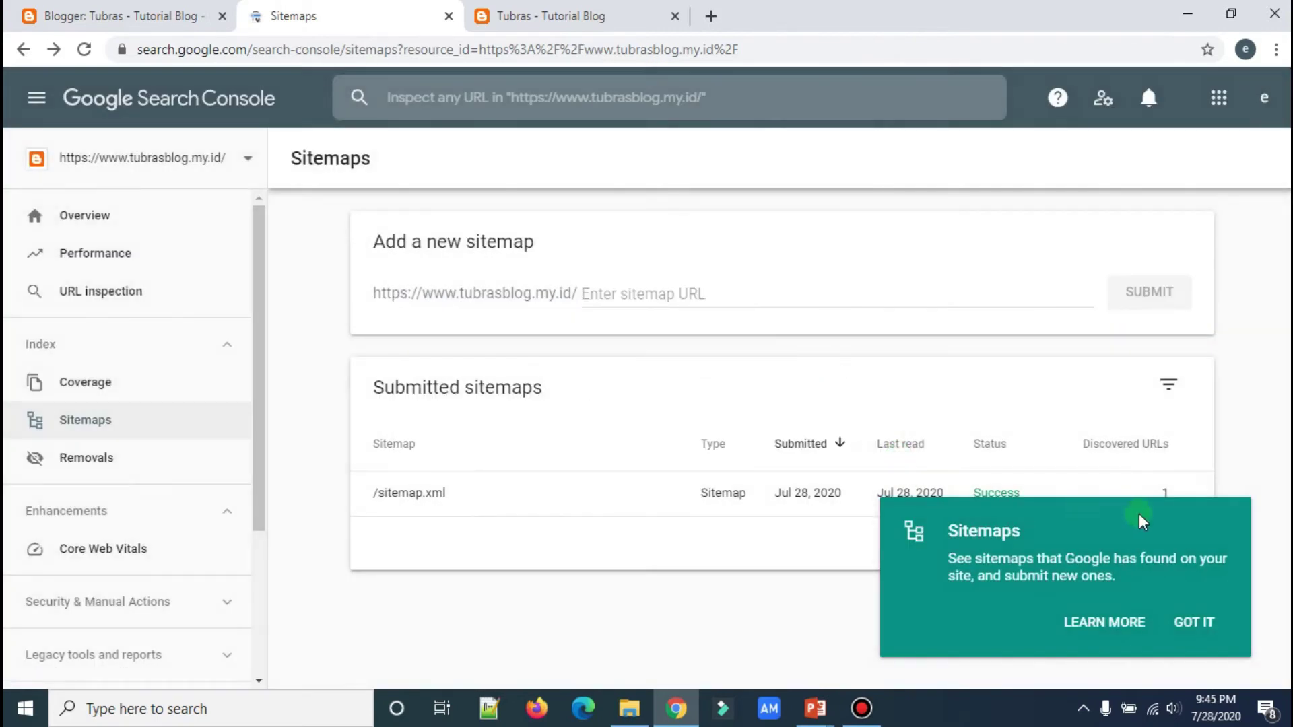
pyautogui.click(1198, 626)
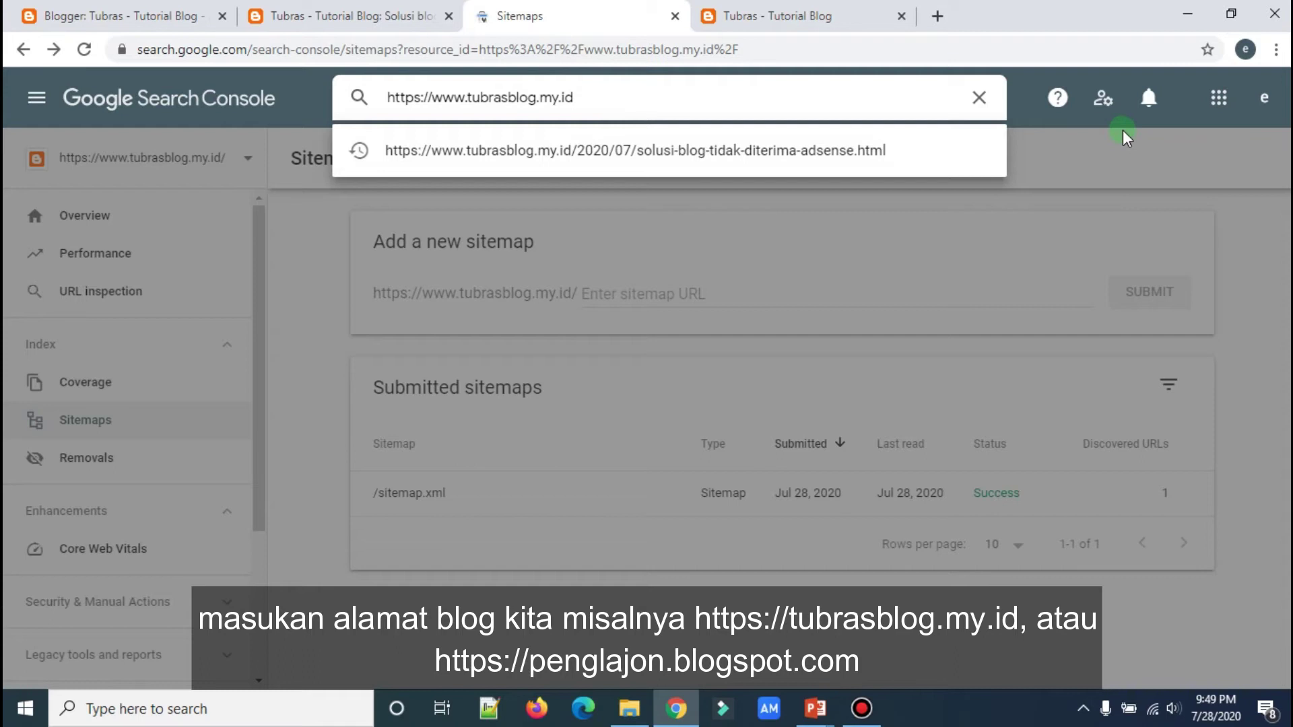
pyautogui.press('Return')
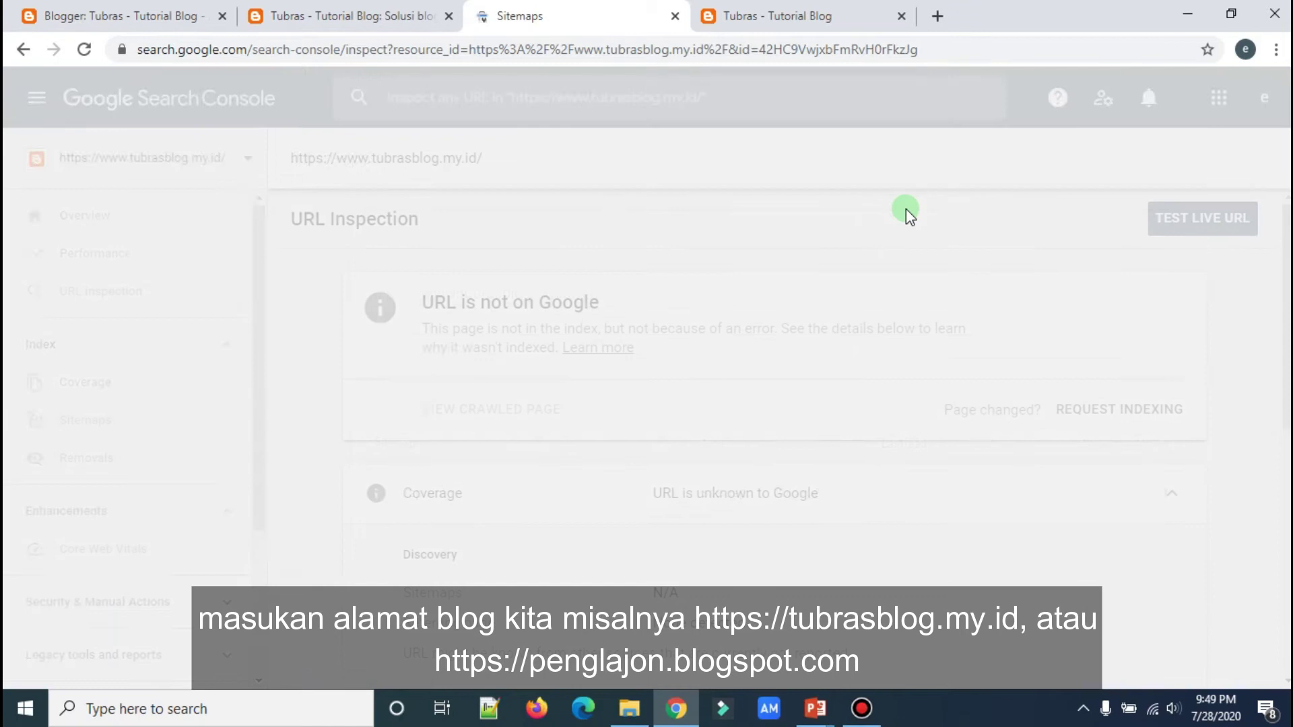
pyautogui.click(1103, 411)
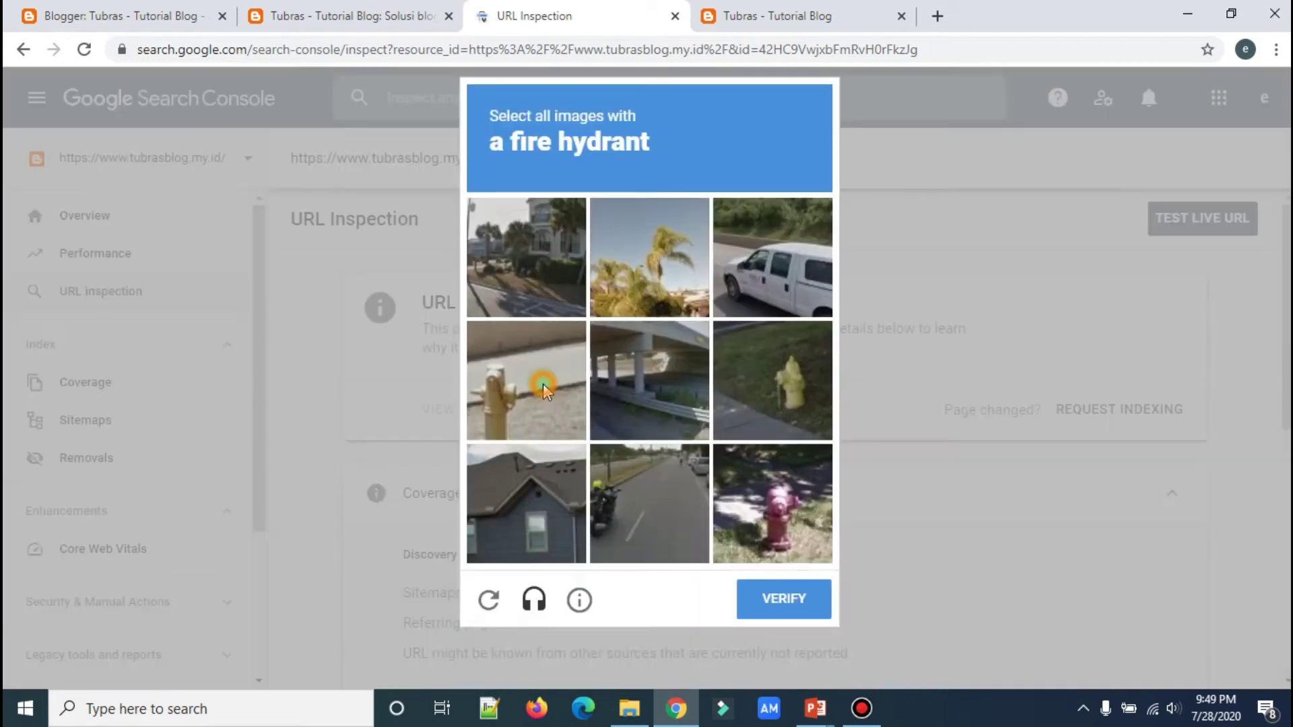
pyautogui.click(543, 382)
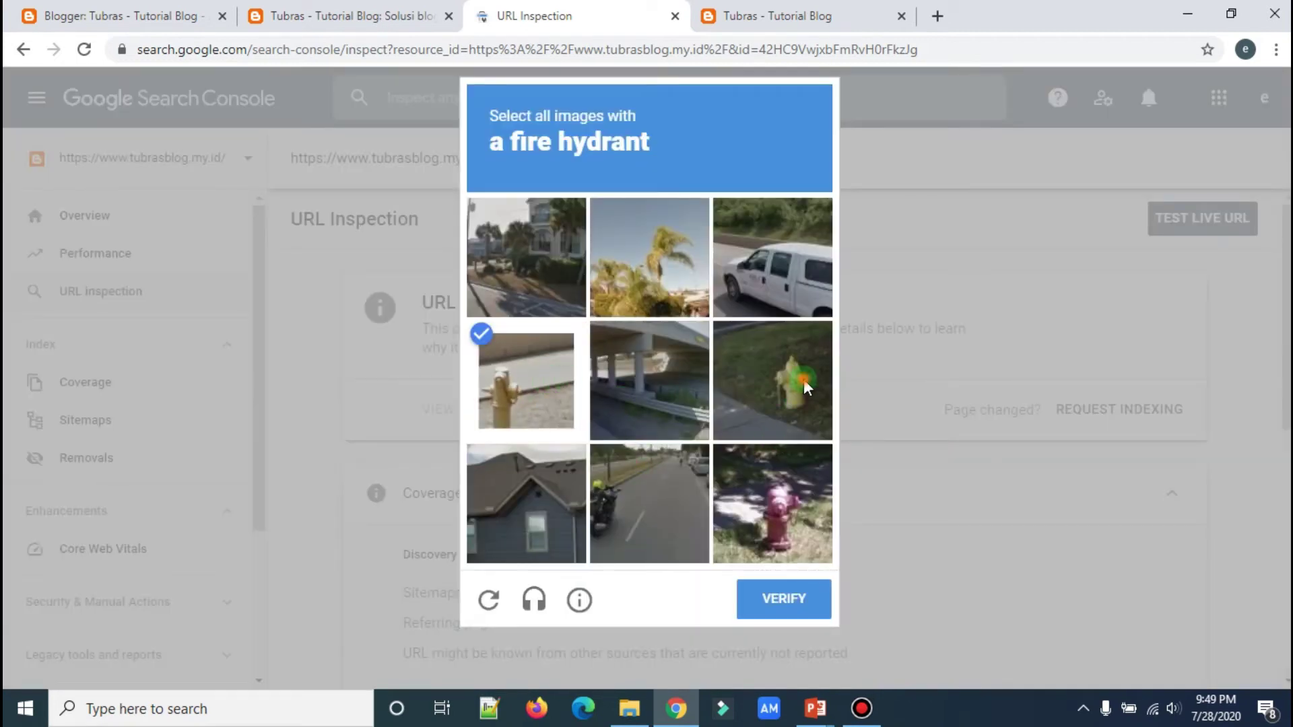
pyautogui.click(774, 508)
pyautogui.click(774, 435)
pyautogui.click(770, 601)
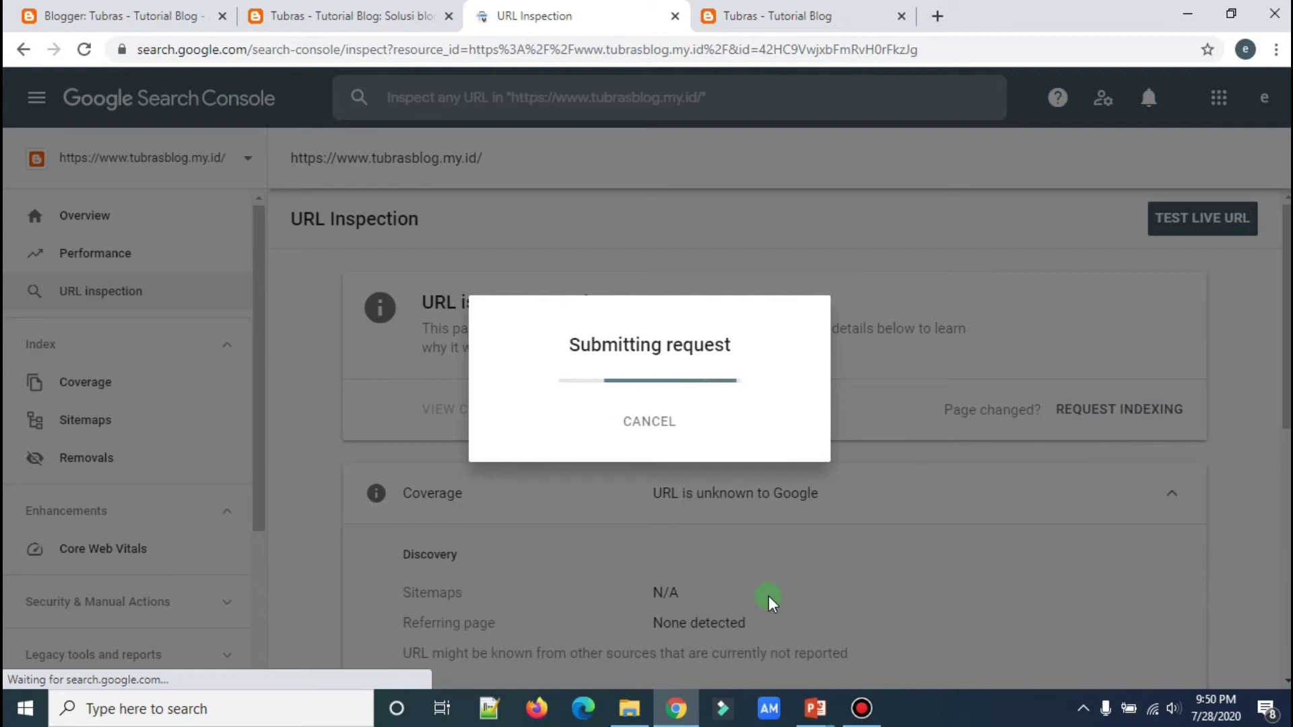
pyautogui.click(918, 452)
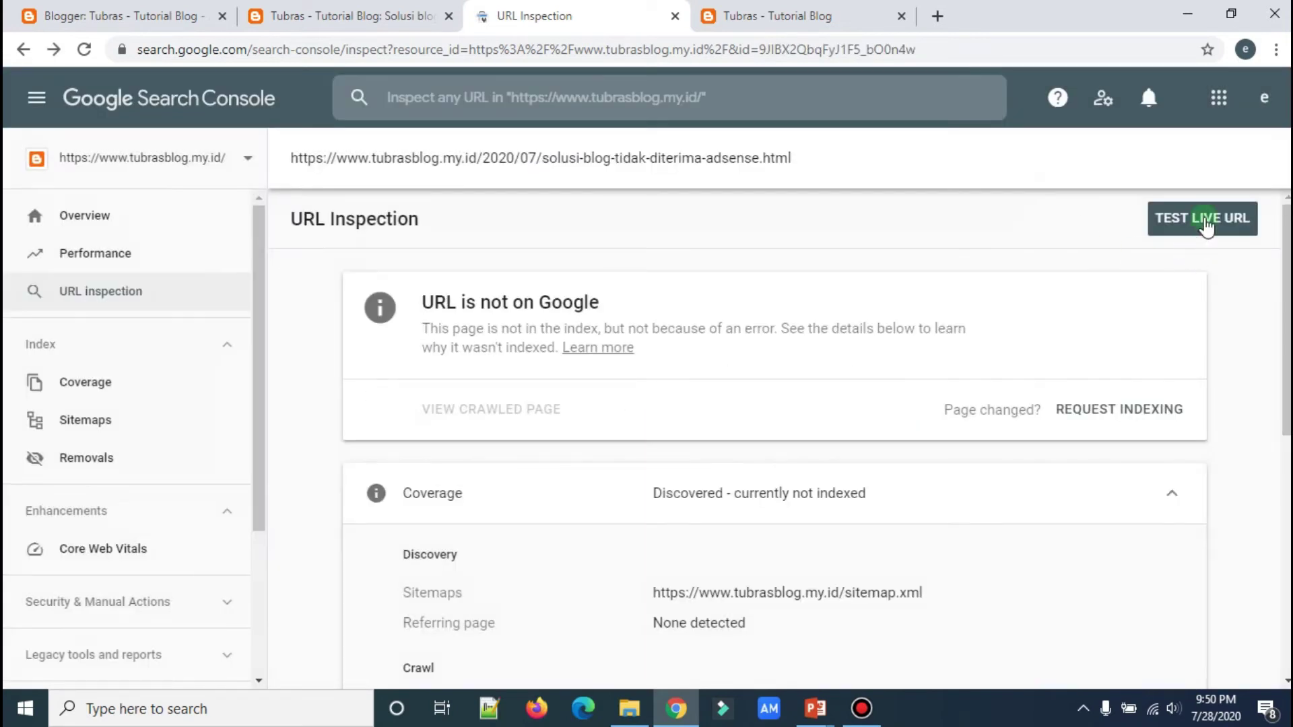
# Test the live URL of the solusi-blog-tidak-diterima-adsense.html article and request its indexing, selecting the crosswalk squares in the CAPTCHA.
pyautogui.click(1205, 221)
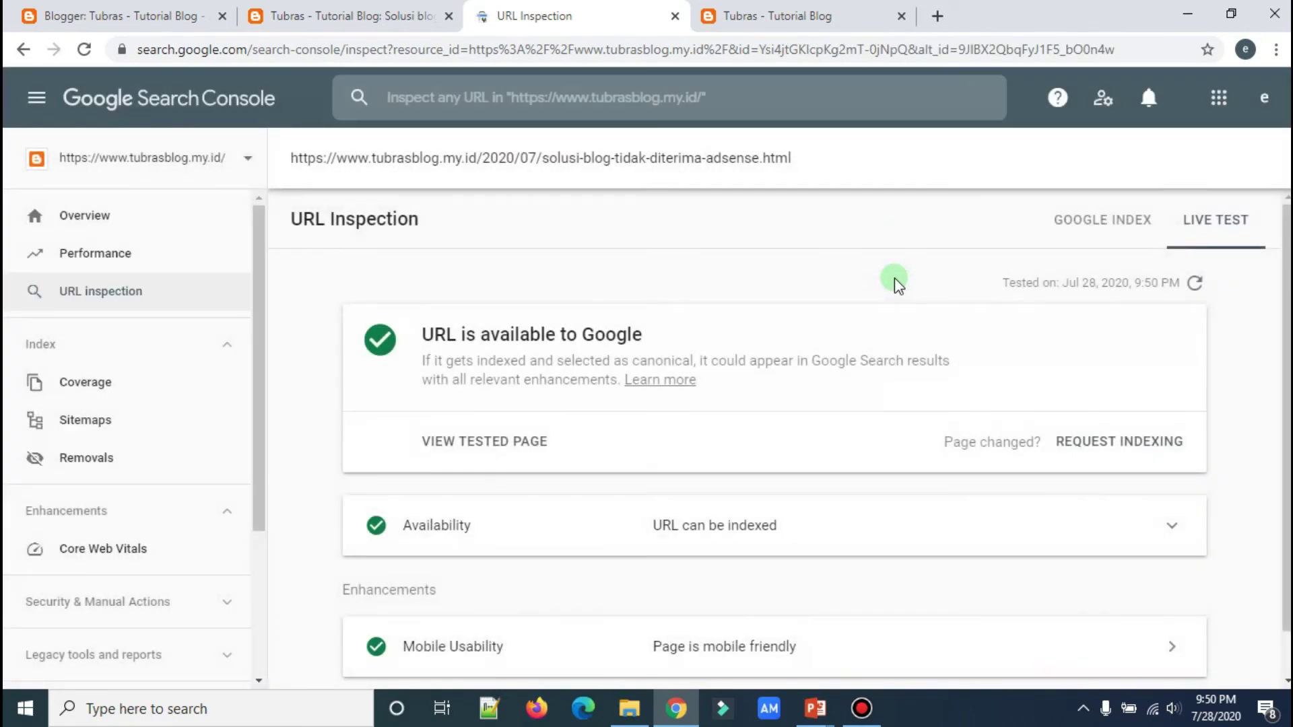
pyautogui.click(1133, 442)
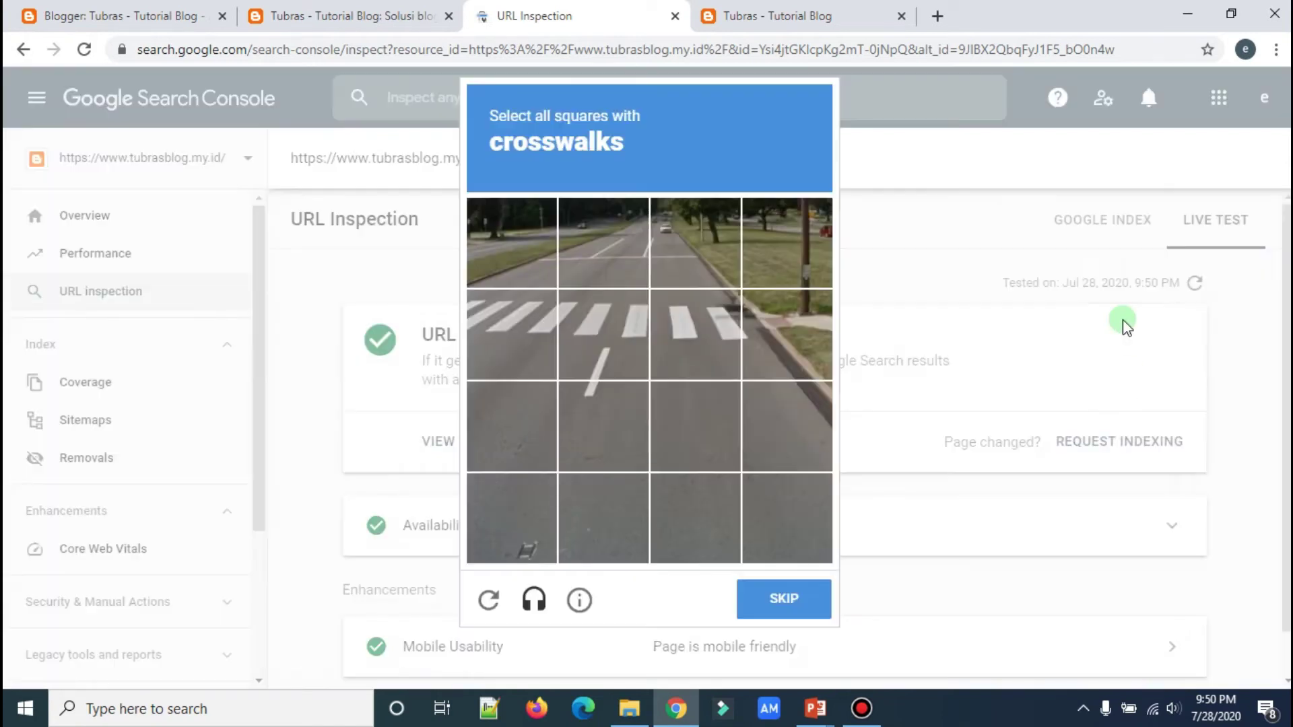
pyautogui.click(592, 338)
pyautogui.click(666, 338)
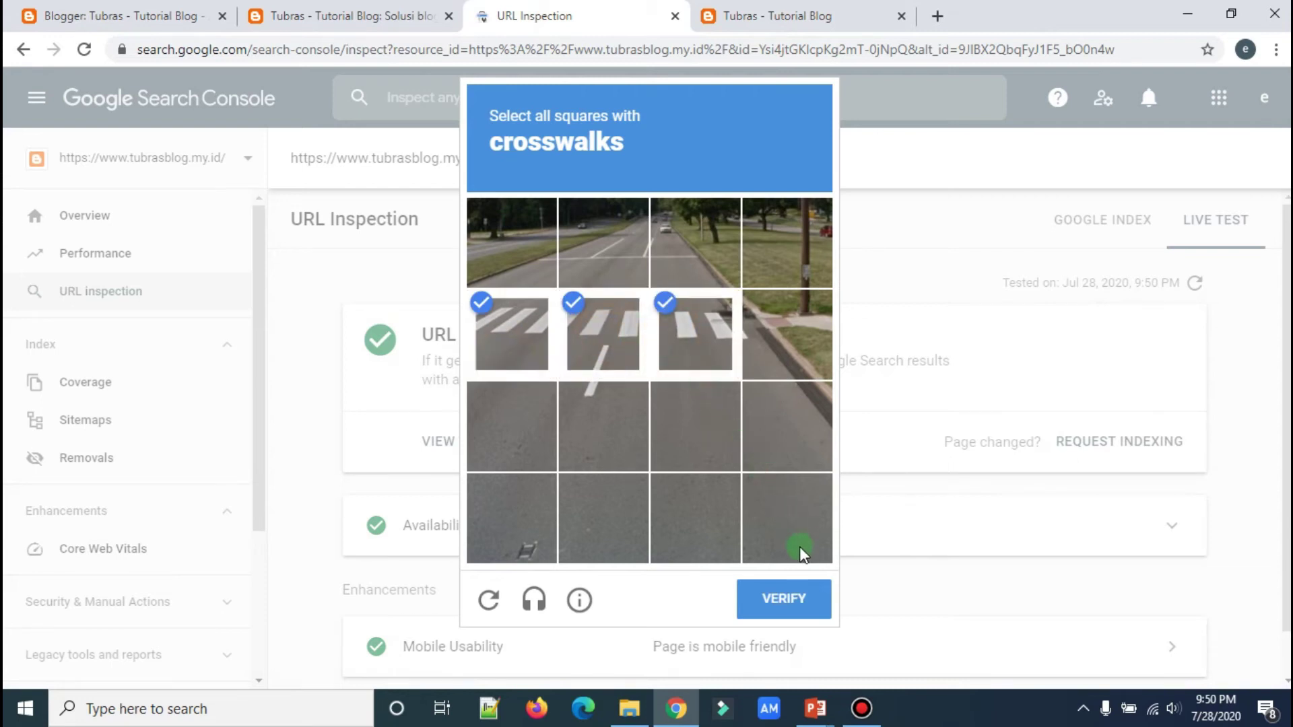
pyautogui.click(783, 599)
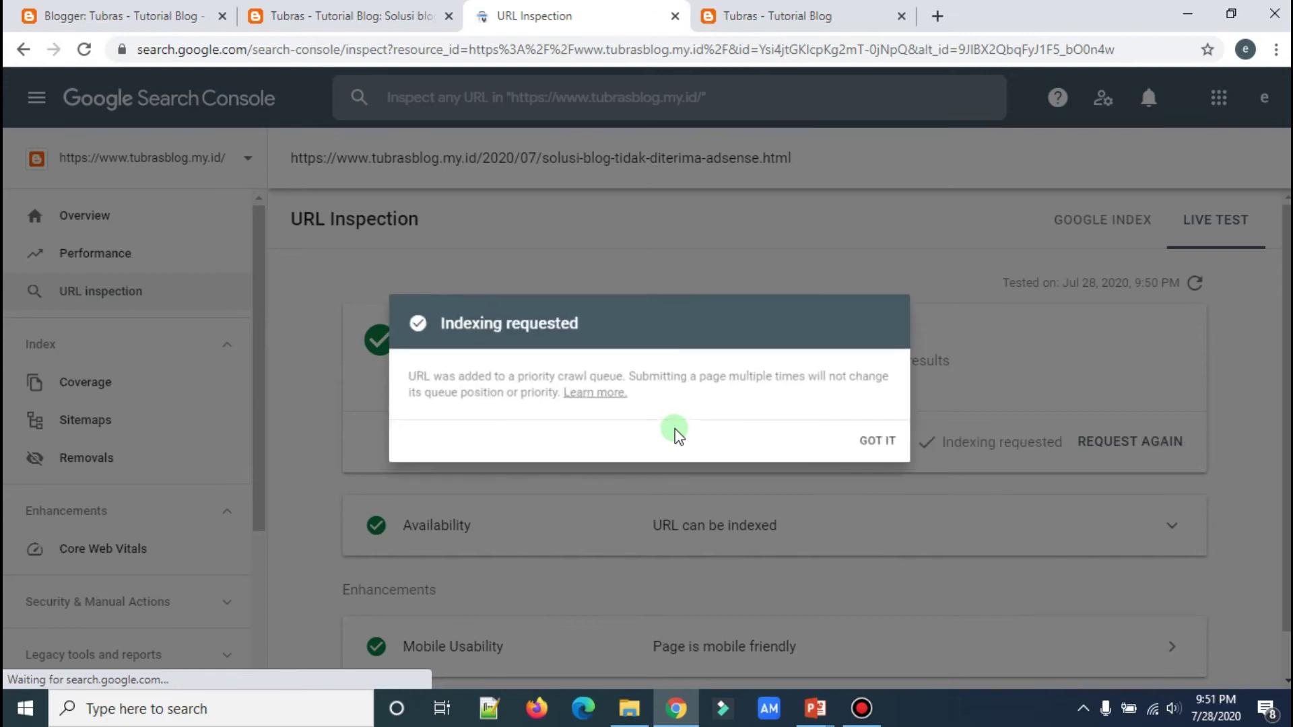
pyautogui.click(901, 460)
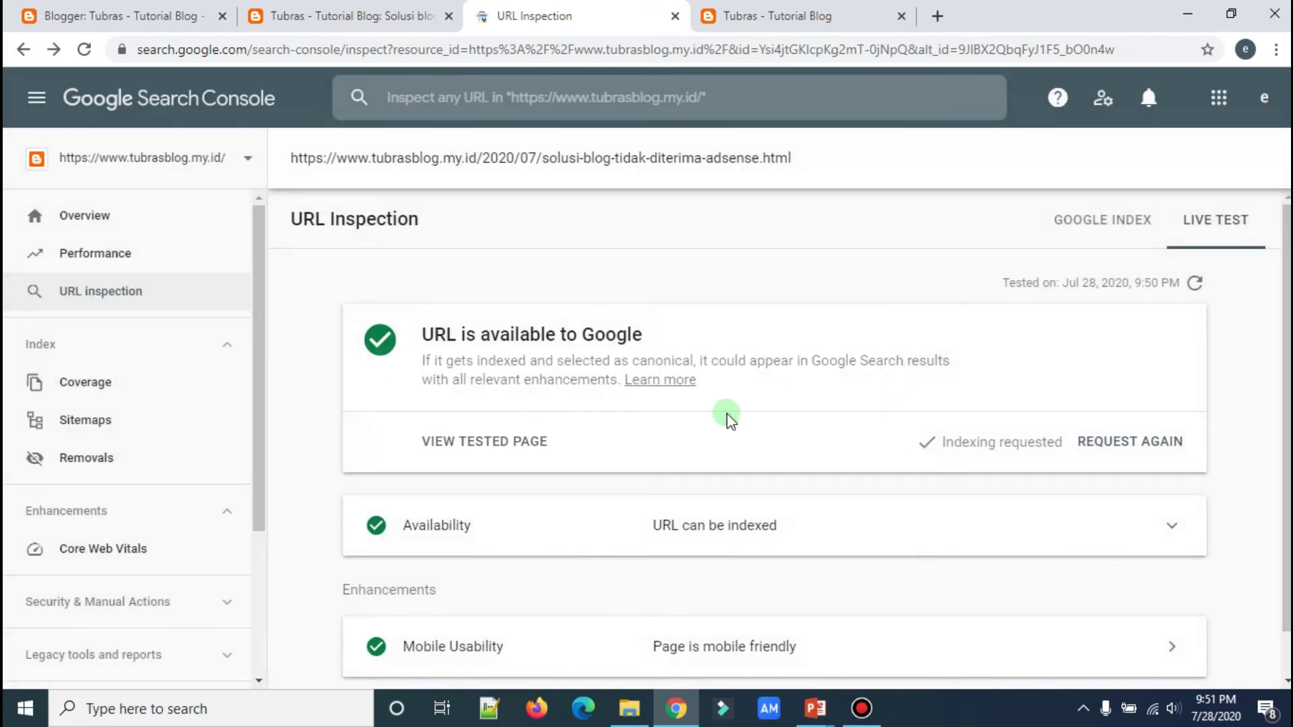
pyautogui.scroll(-1, 729, 419)
pyautogui.click(612, 100)
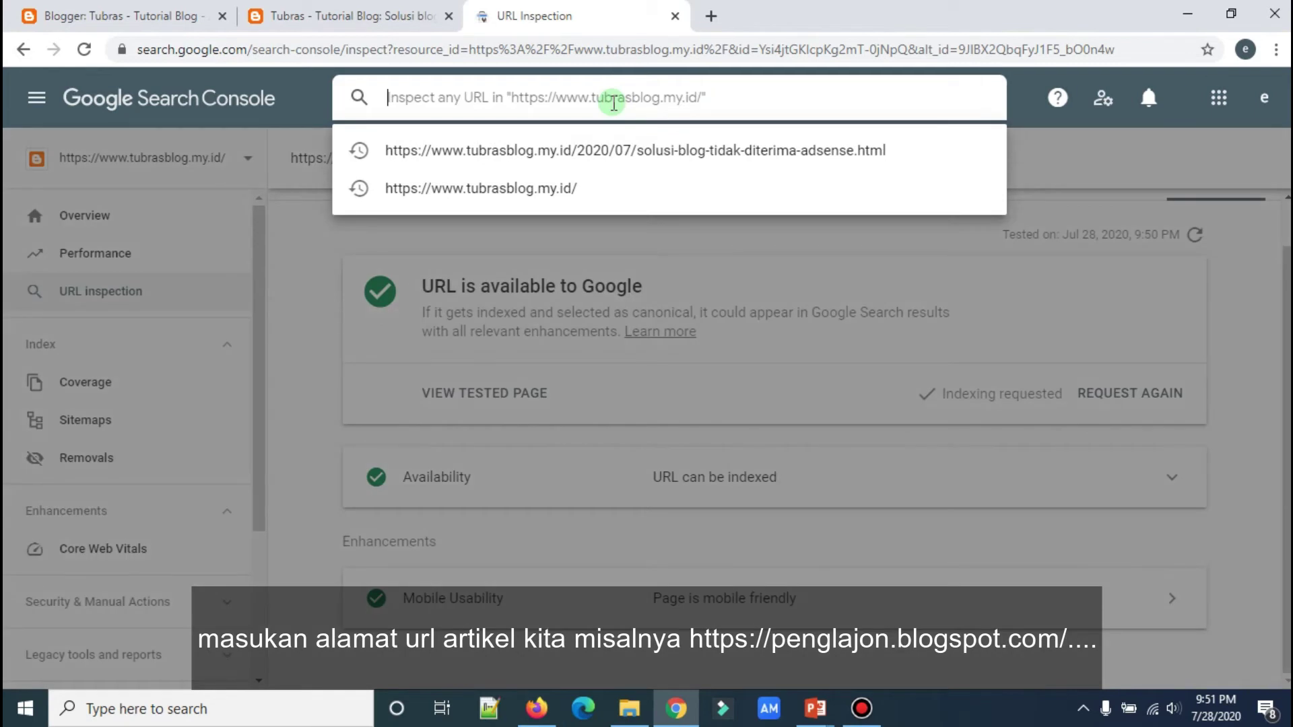
pyautogui.write('https://www.tubrasblog.my.id/2020/07/solusi-blog-tidak-diterima-adsense.html')
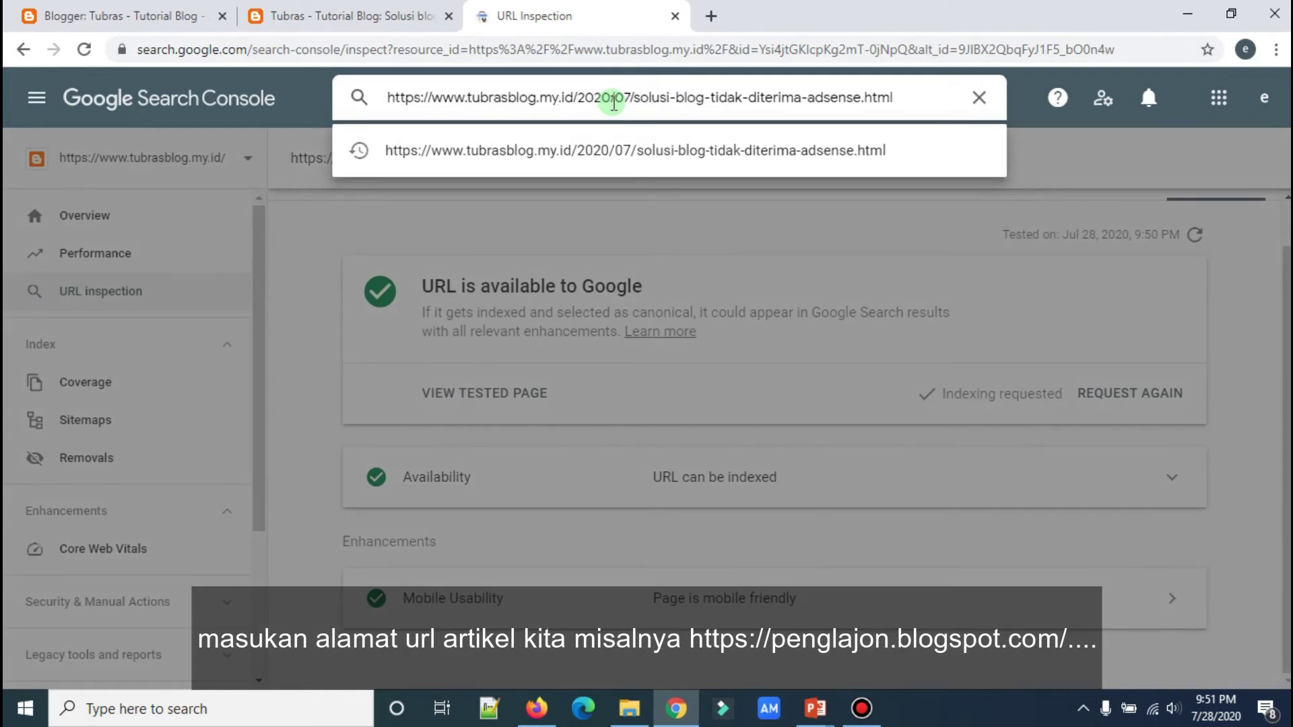
pyautogui.press('Return')
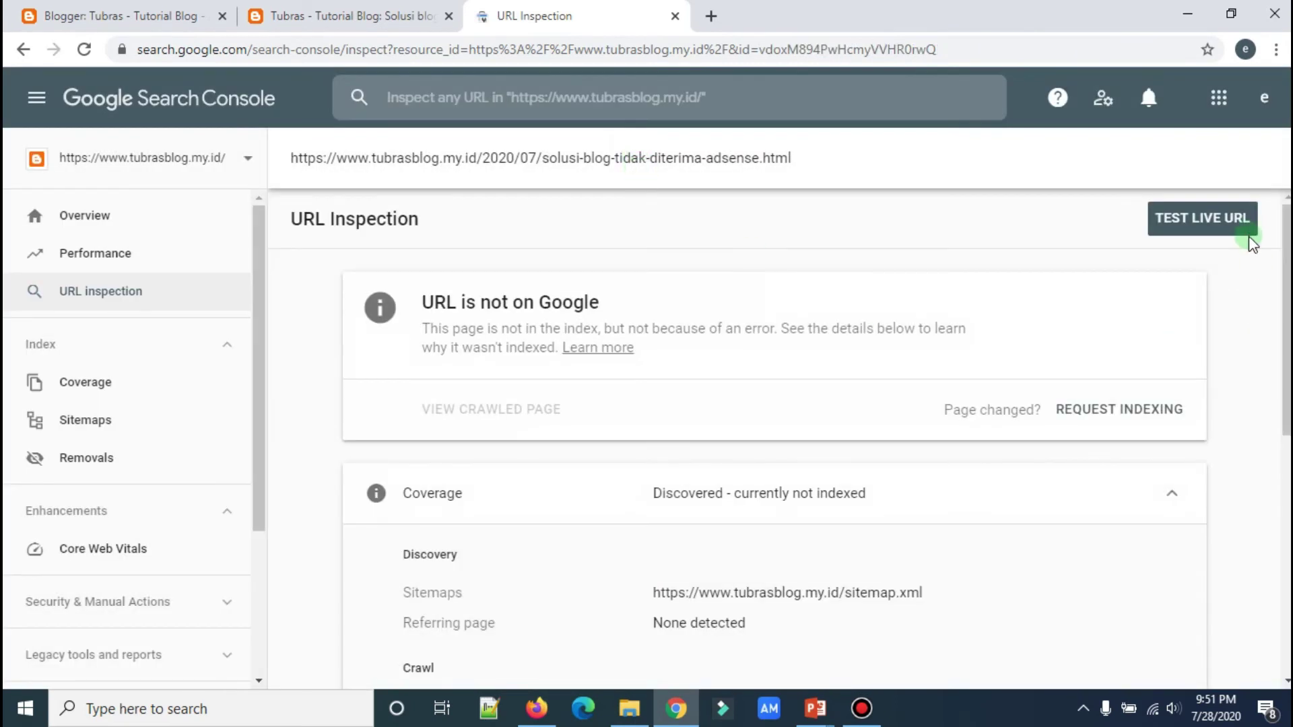
pyautogui.click(1228, 235)
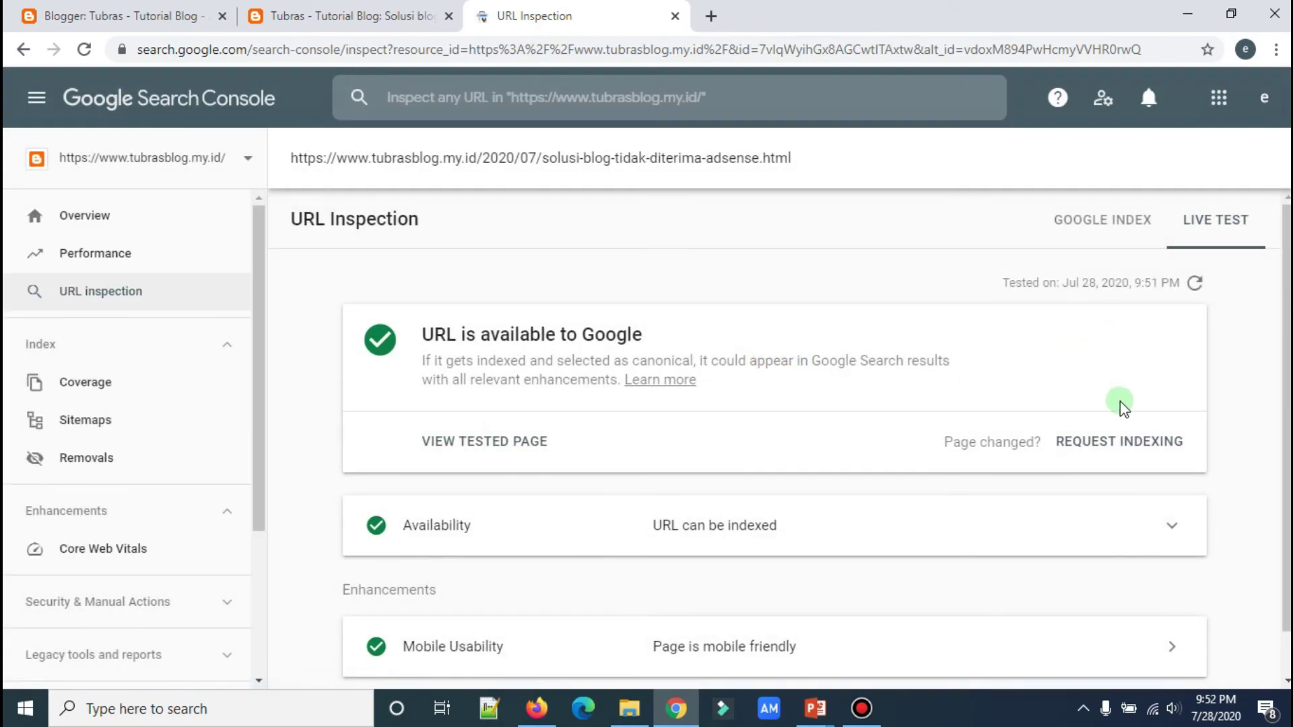
# Request indexing of the retested article, selecting the three crosswalk images in the CAPTCHA.
pyautogui.click(1120, 442)
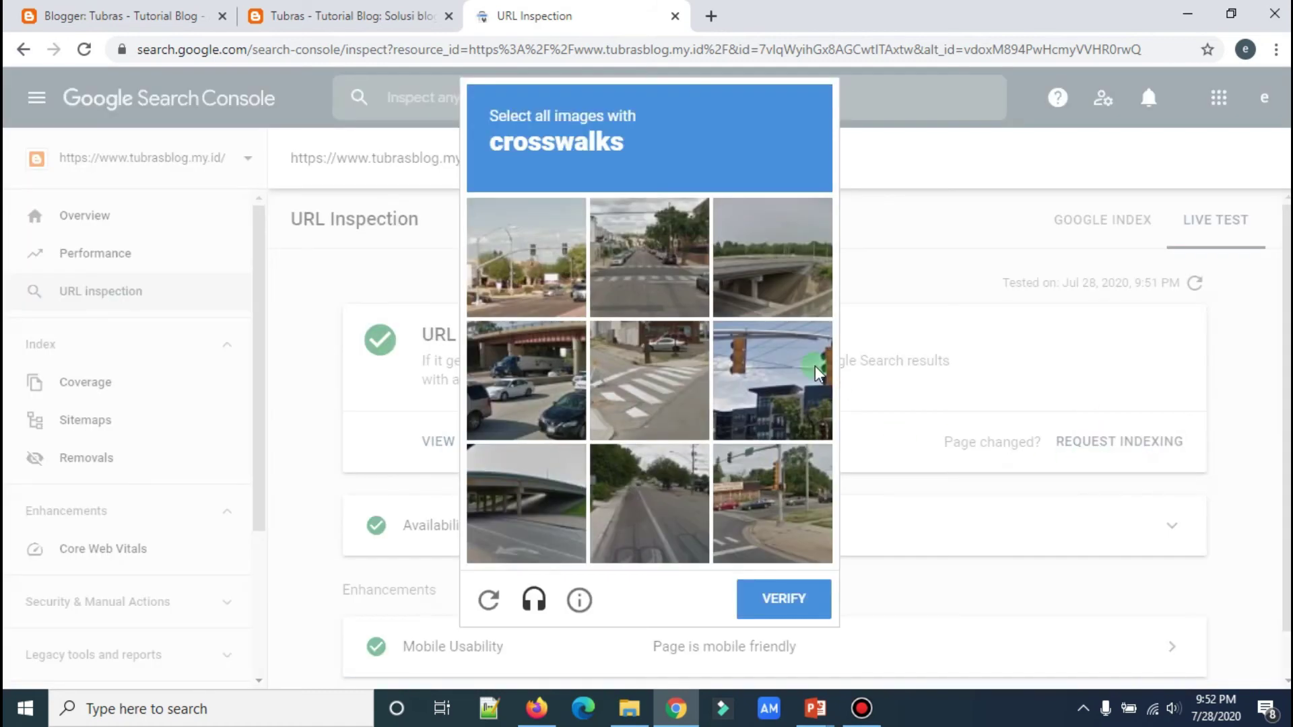
pyautogui.click(640, 377)
pyautogui.click(656, 264)
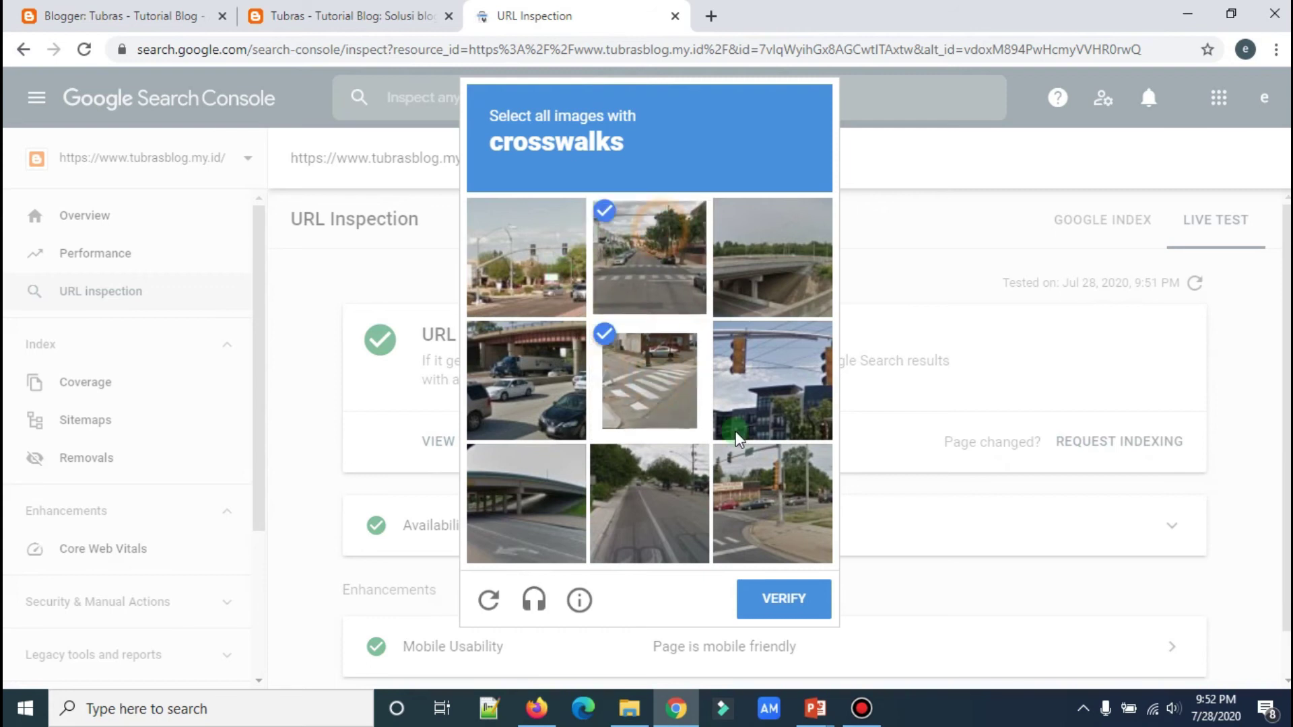
pyautogui.click(754, 524)
pyautogui.click(785, 583)
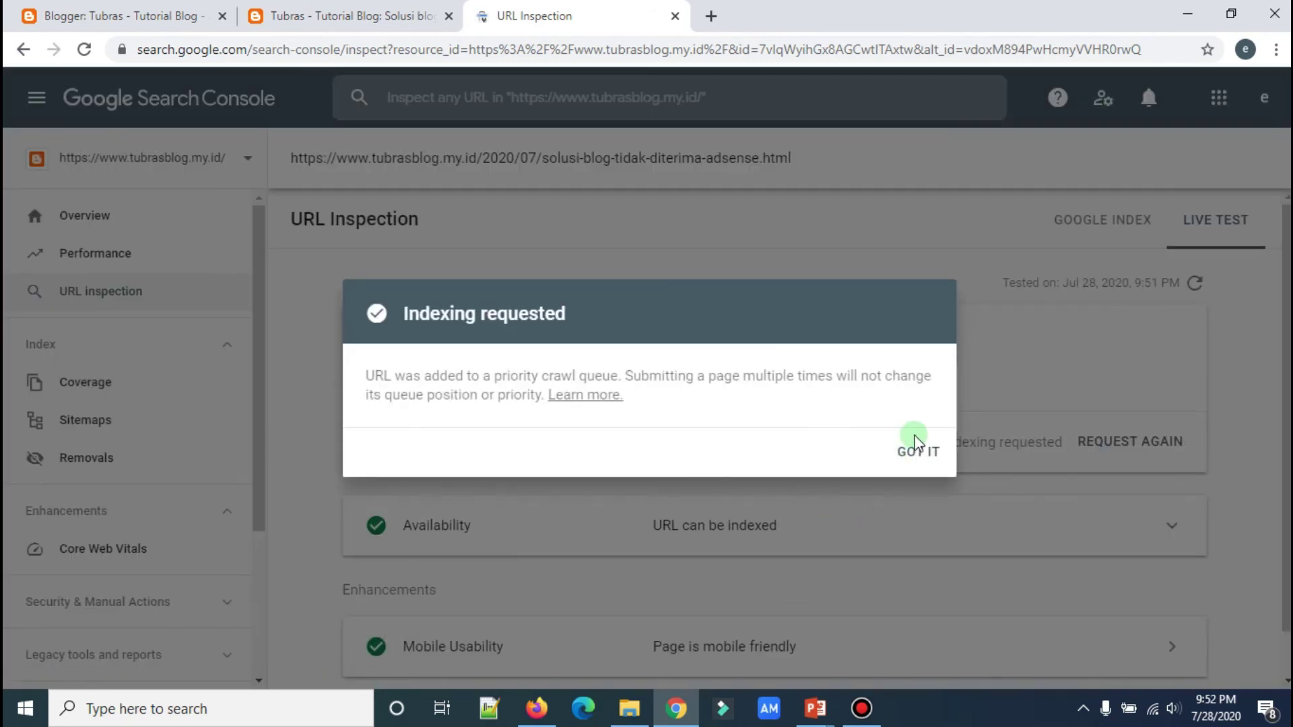
pyautogui.click(921, 455)
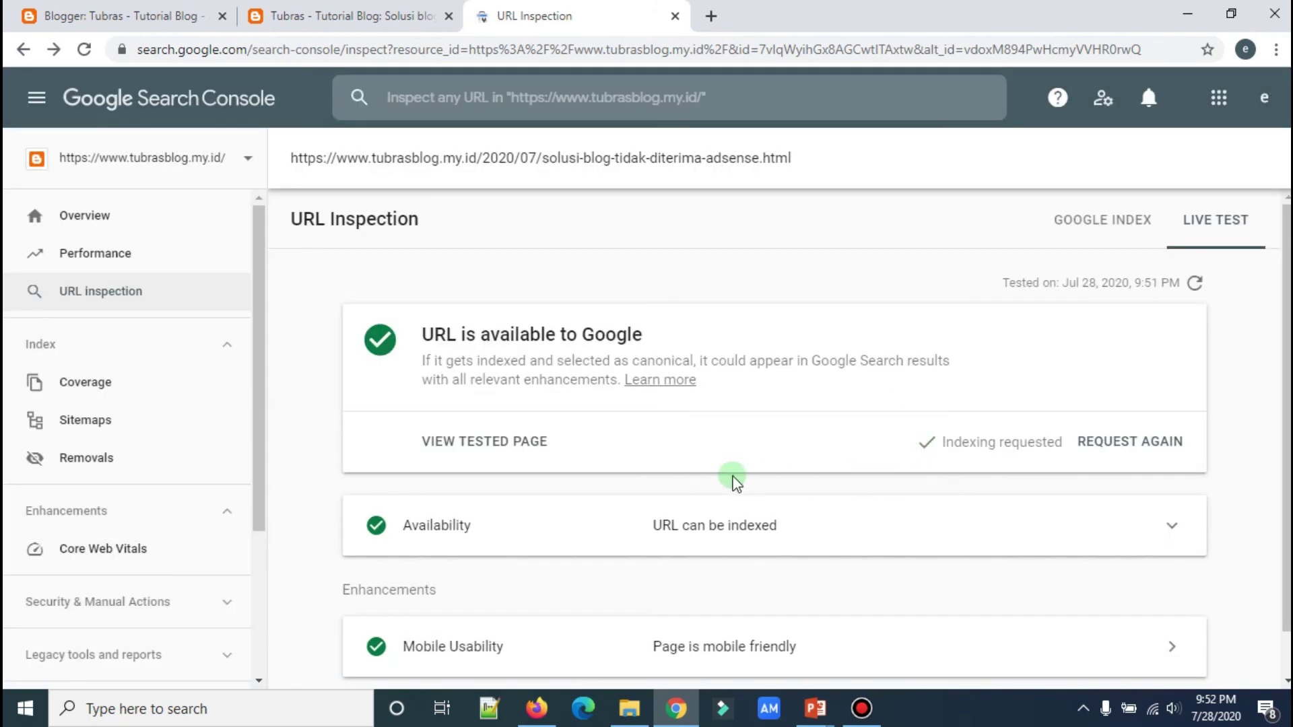
pyautogui.click(537, 714)
pyautogui.click(429, 54)
pyautogui.write('si')
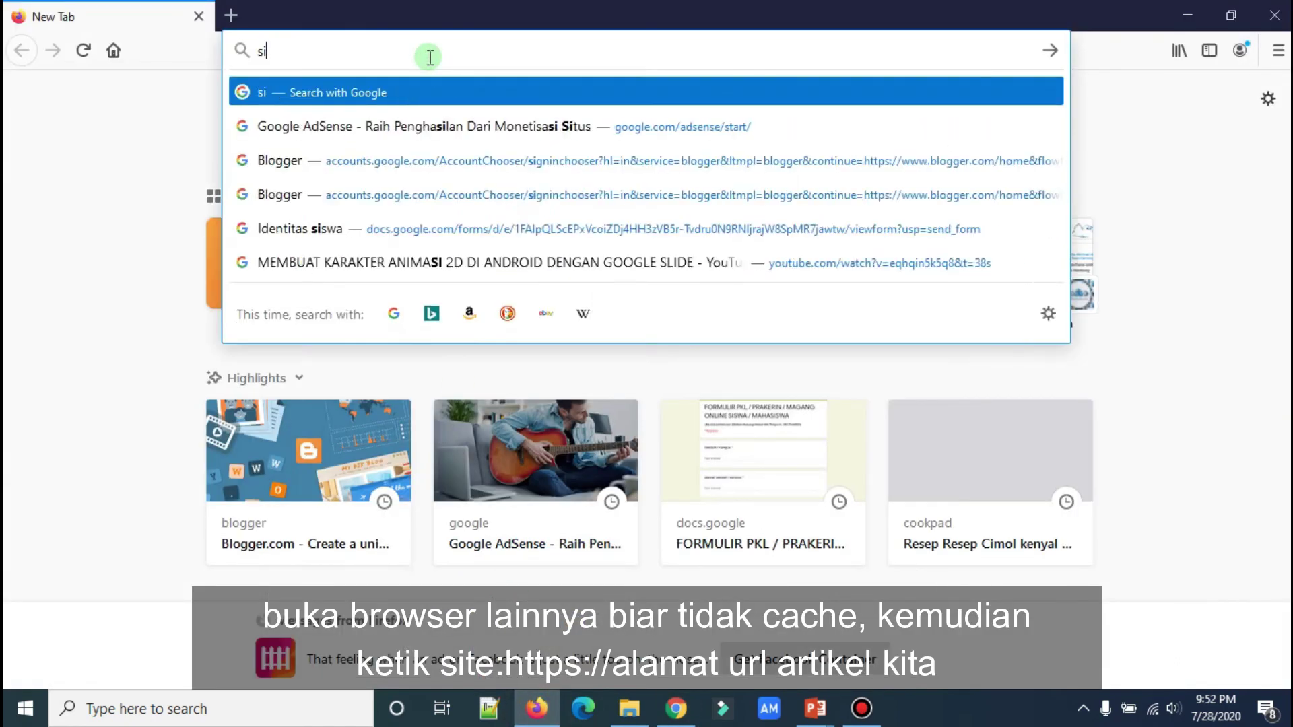
pyautogui.write('te:')
pyautogui.write('https://www.tubrasblog.my.id/2020/07/solusi-blog-tidak-diterima-adsense.html')
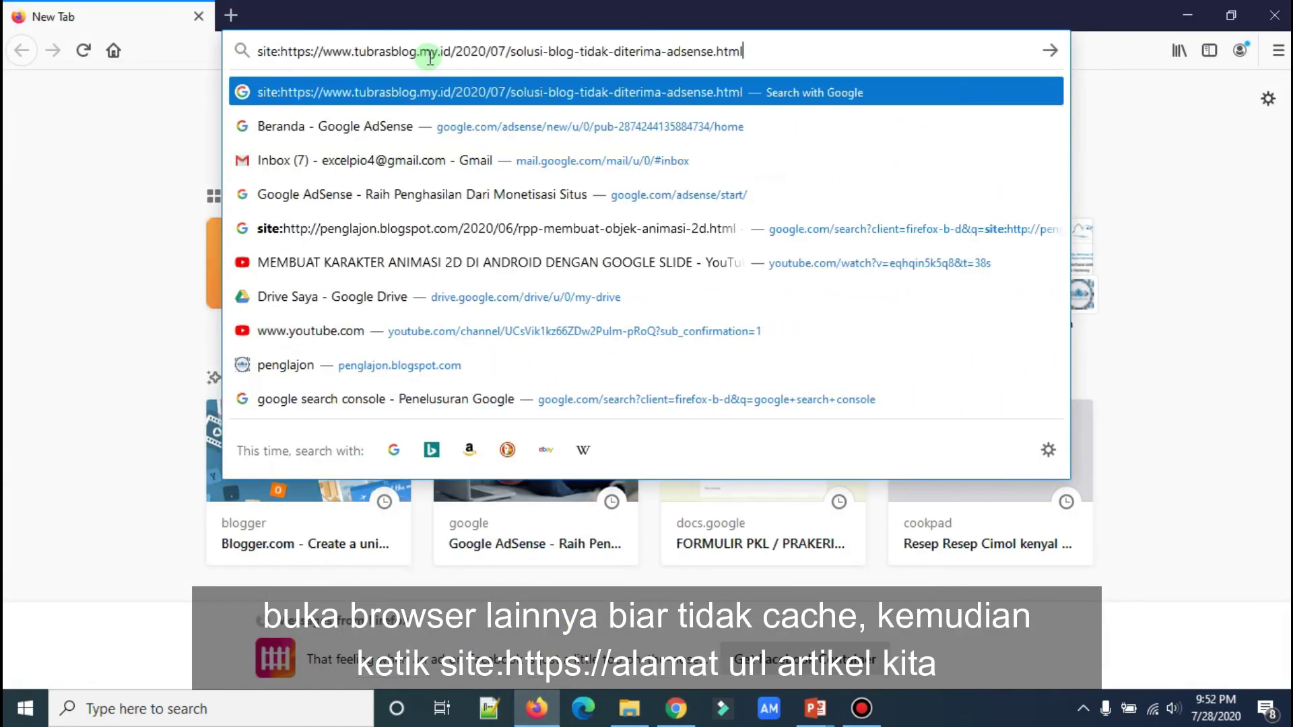
pyautogui.press('Return')
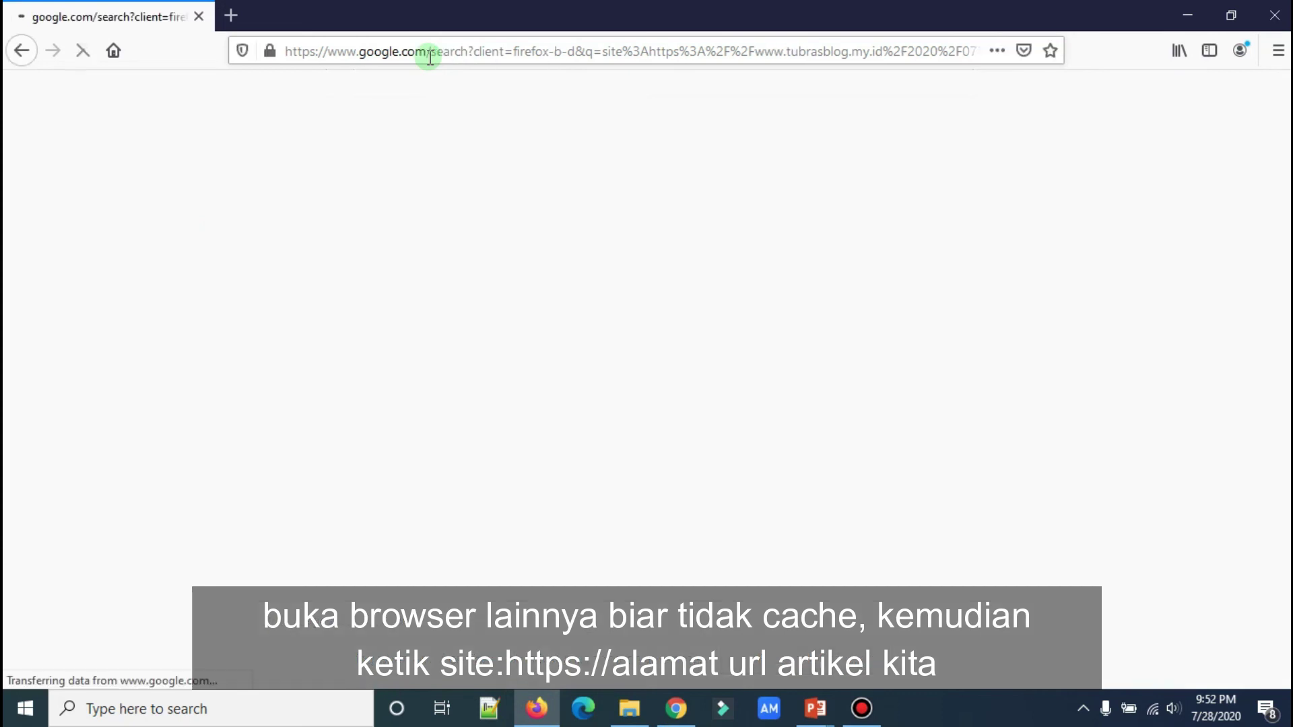